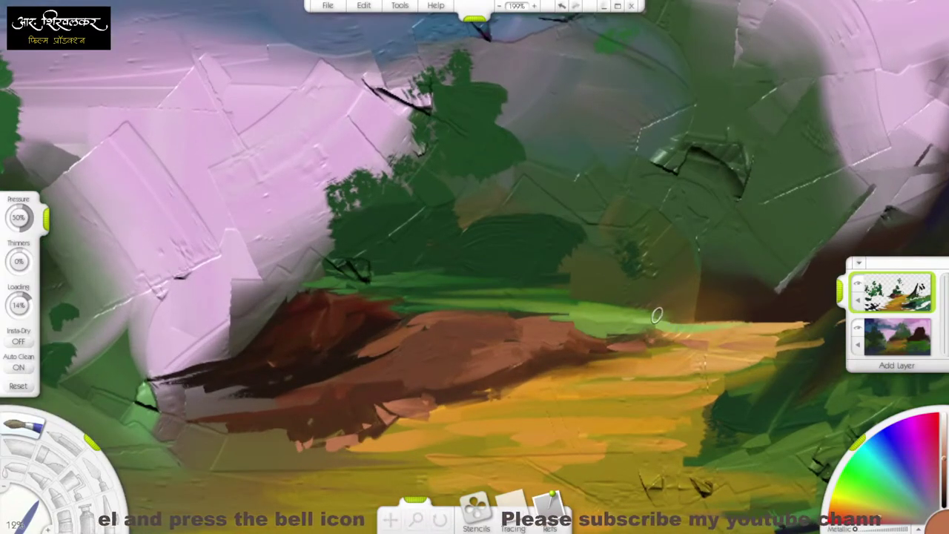
Paint a brown rock mound at the far end of the path, with a light top and dark brown shaded side
mouse_move(690, 295)
left_mouse_down()
mouse_move(762, 290)
mouse_move(801, 295)
mouse_move(733, 298)
mouse_move(808, 300)
mouse_move(748, 293)
mouse_move(744, 317)
mouse_move(749, 289)
mouse_move(710, 317)
mouse_move(760, 303)
mouse_move(778, 317)
left_mouse_up()
left_click(96, 472)
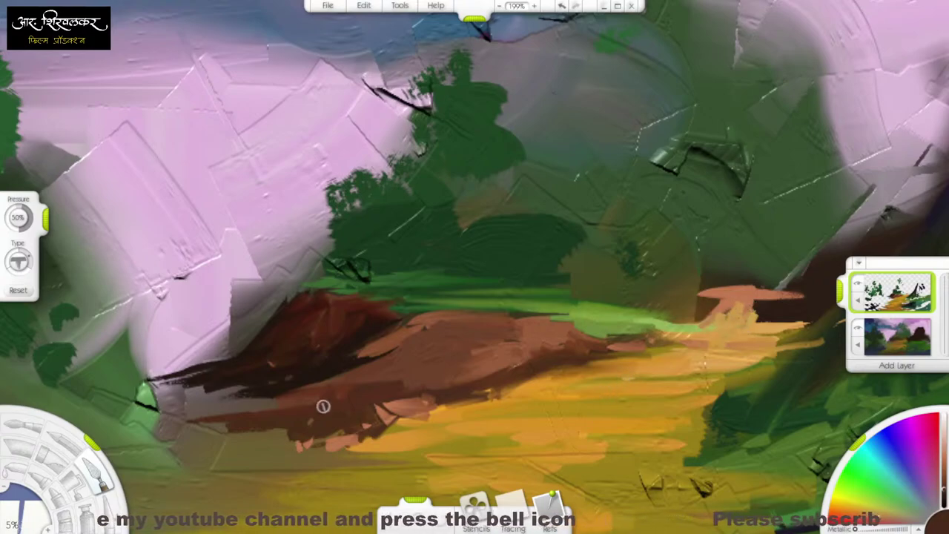
left_click(63, 445)
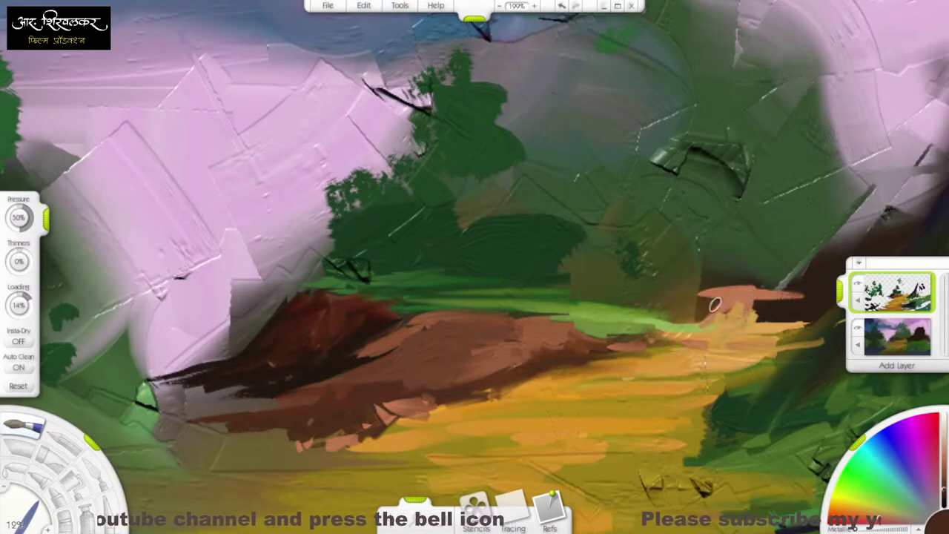
mouse_move(714, 304)
left_mouse_down()
mouse_move(694, 322)
mouse_move(711, 299)
mouse_move(690, 325)
mouse_move(686, 301)
left_mouse_up()
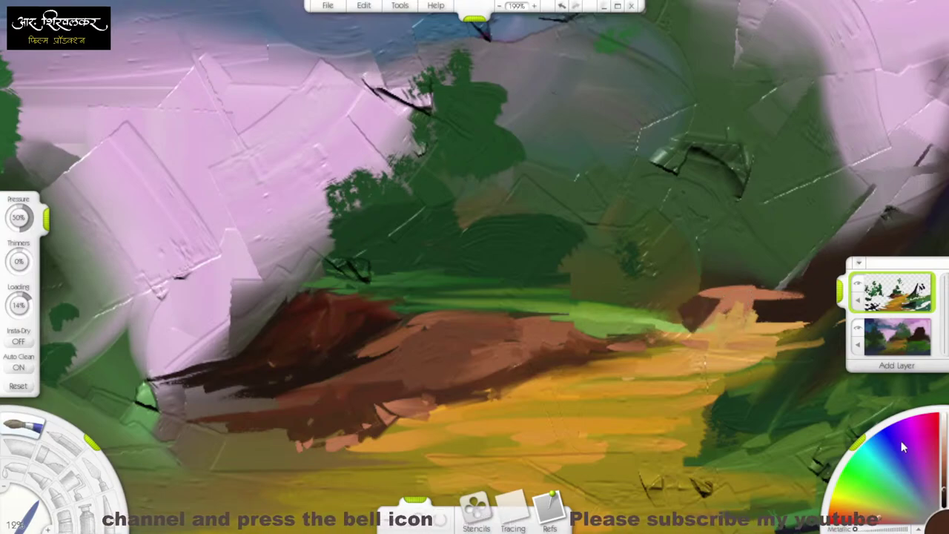
left_click_drag(943, 494, 945, 504)
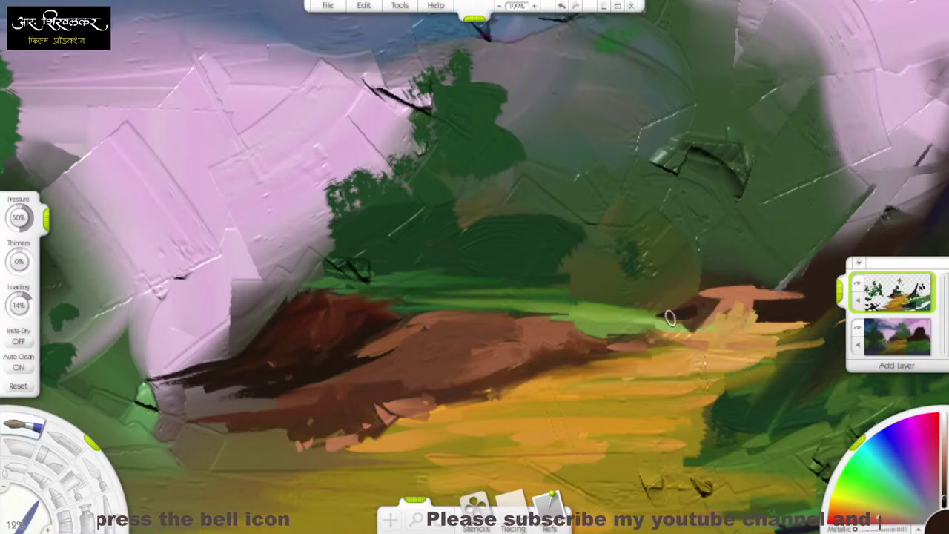
mouse_move(719, 302)
left_mouse_down()
mouse_move(751, 305)
mouse_move(738, 316)
mouse_move(768, 308)
mouse_move(763, 319)
mouse_move(801, 307)
mouse_move(745, 308)
mouse_move(806, 298)
mouse_move(810, 321)
mouse_move(803, 313)
mouse_move(763, 323)
left_mouse_up()
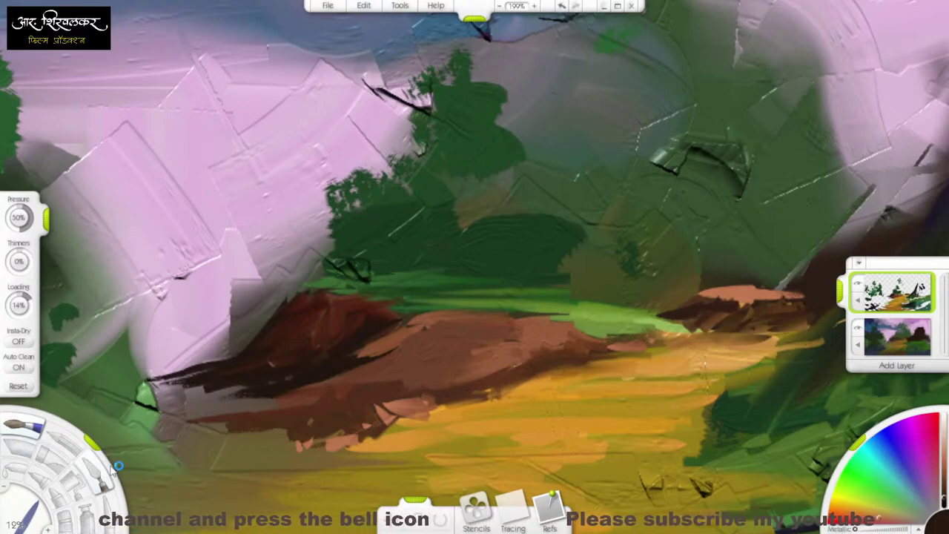
Paint the path's edge below the new rock mound and smooth it with the palette knife
left_click_drag(751, 347, 717, 355)
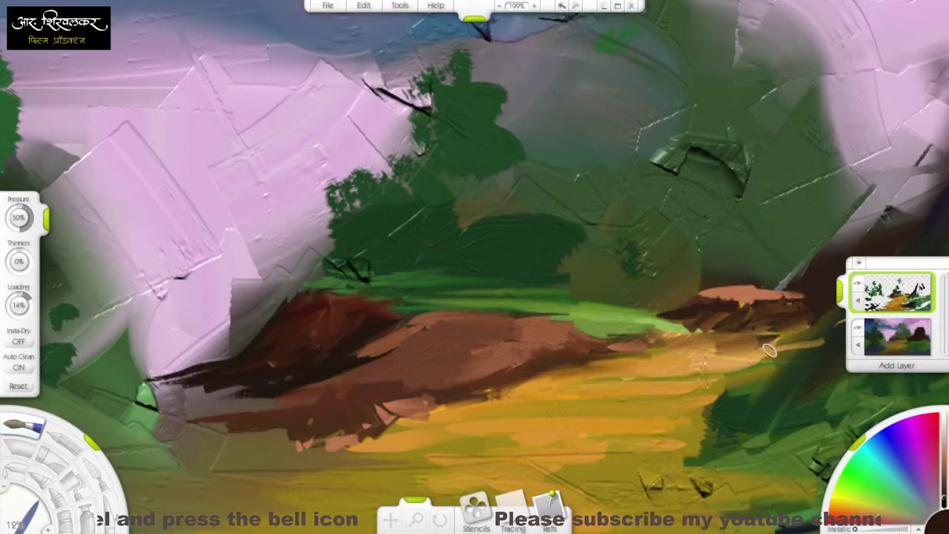
left_click(80, 472)
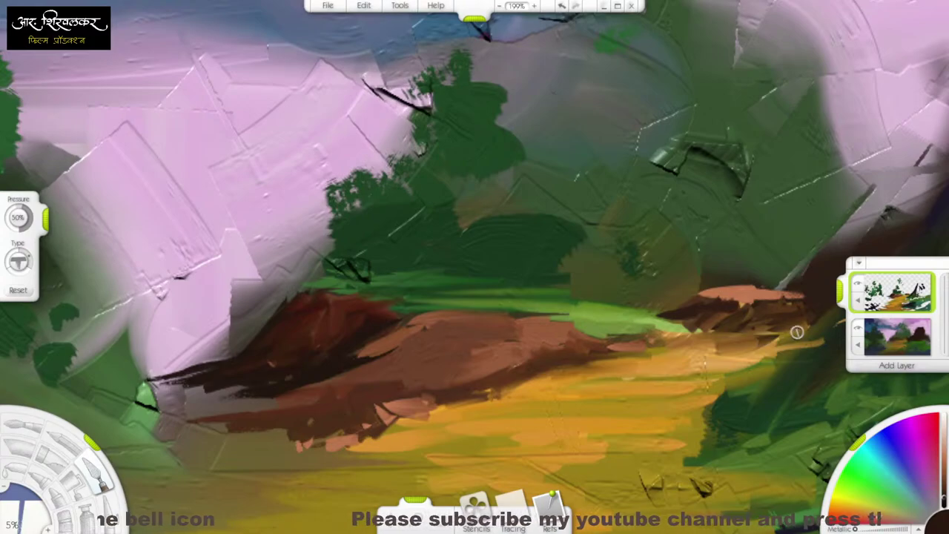
left_click_drag(791, 333, 723, 333)
left_click_drag(676, 354, 820, 333)
Smear the end of the rock mound nearest the large tree trunk outward with the palette knife
scroll(740, 403, "up", 3)
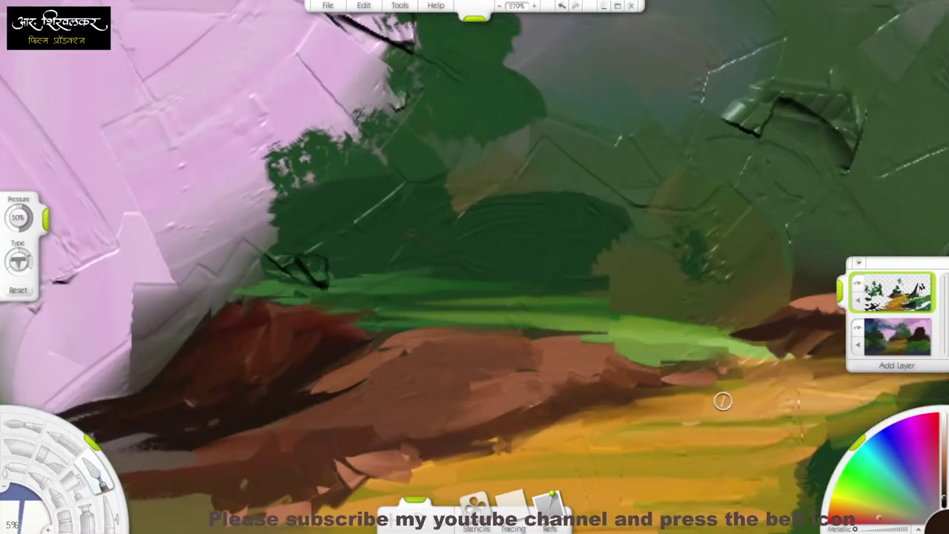
scroll(722, 400, "down", 10)
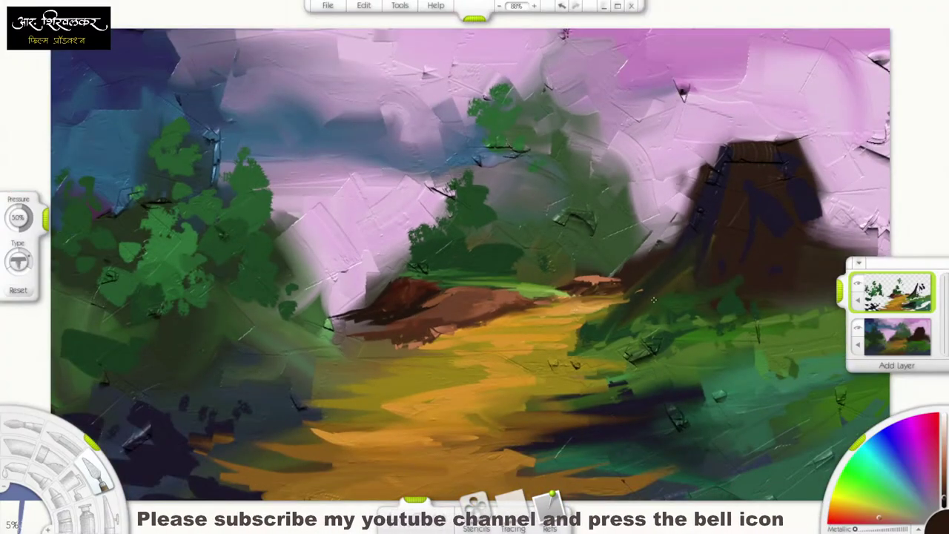
scroll(619, 320, "up", 9)
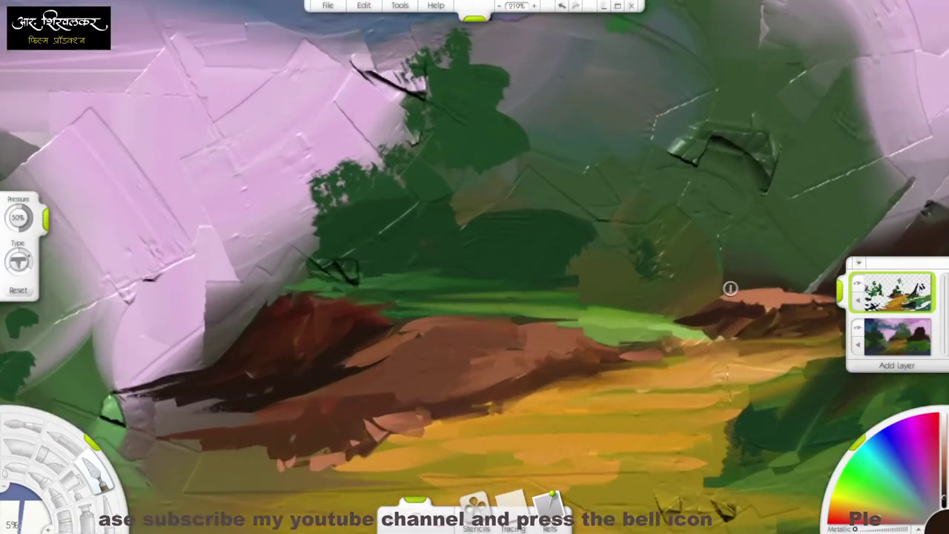
left_click_drag(739, 296, 435, 289)
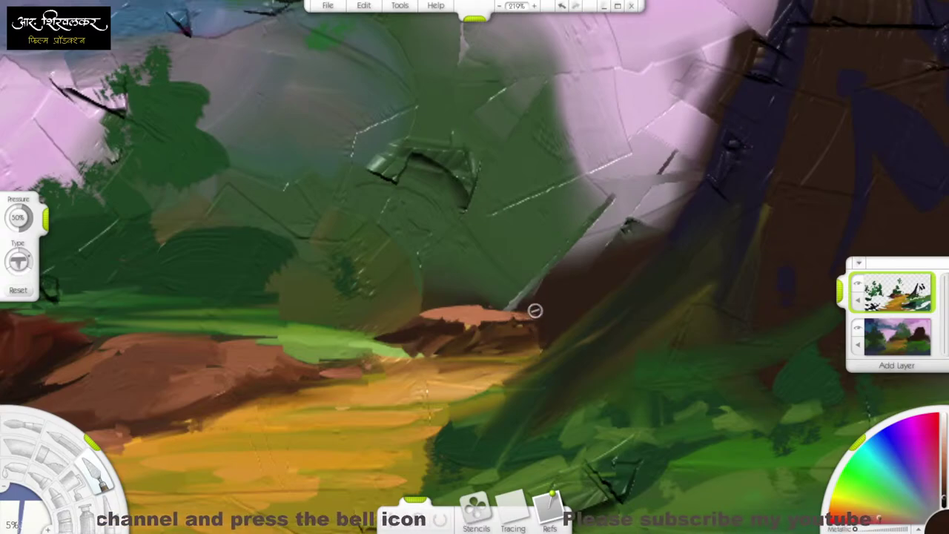
left_click_drag(535, 316, 548, 339)
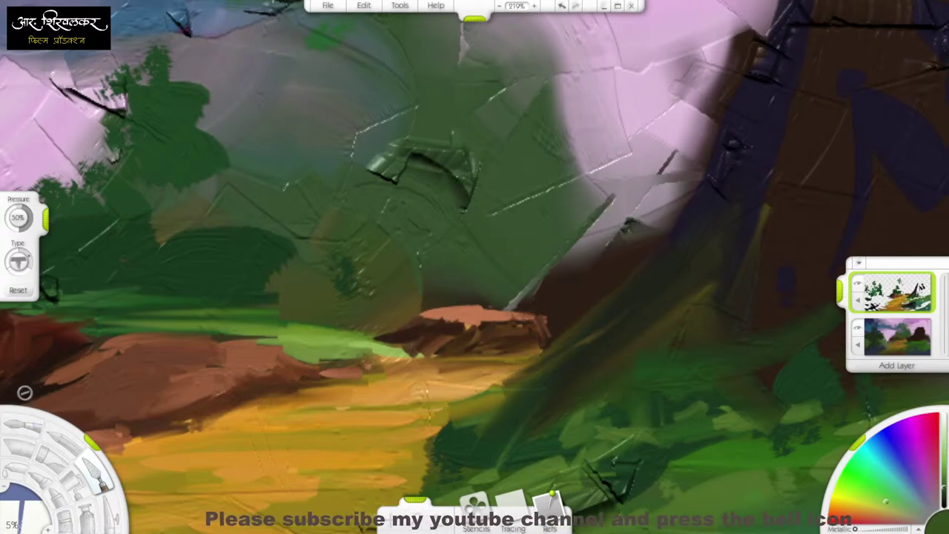
Paint muted green bush foliage behind the rock mound beside the large trunk, using a larger paint brush for the broad leaf mass
left_click(22, 425)
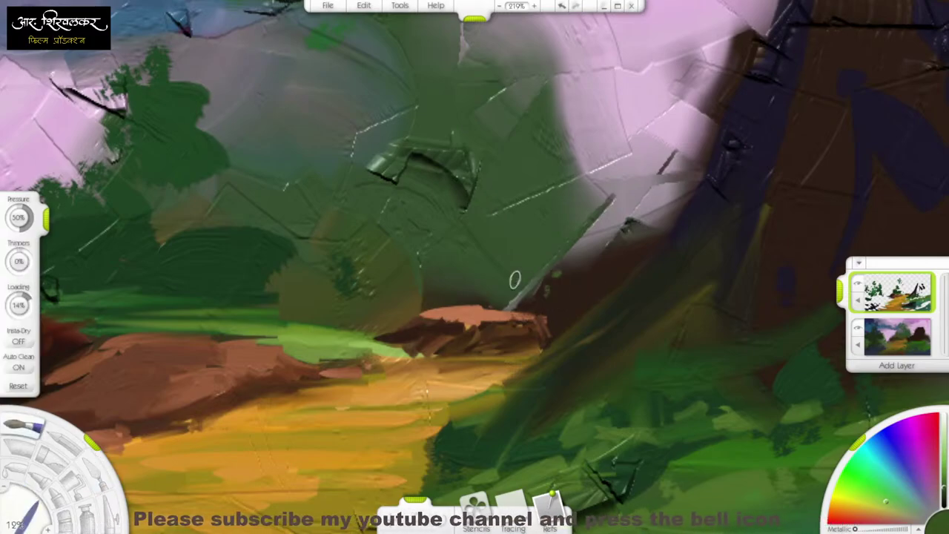
mouse_move(514, 275)
left_mouse_down()
mouse_move(537, 286)
mouse_move(542, 277)
mouse_move(585, 300)
mouse_move(582, 291)
mouse_move(560, 306)
mouse_move(584, 303)
mouse_move(588, 288)
mouse_move(556, 311)
left_mouse_up()
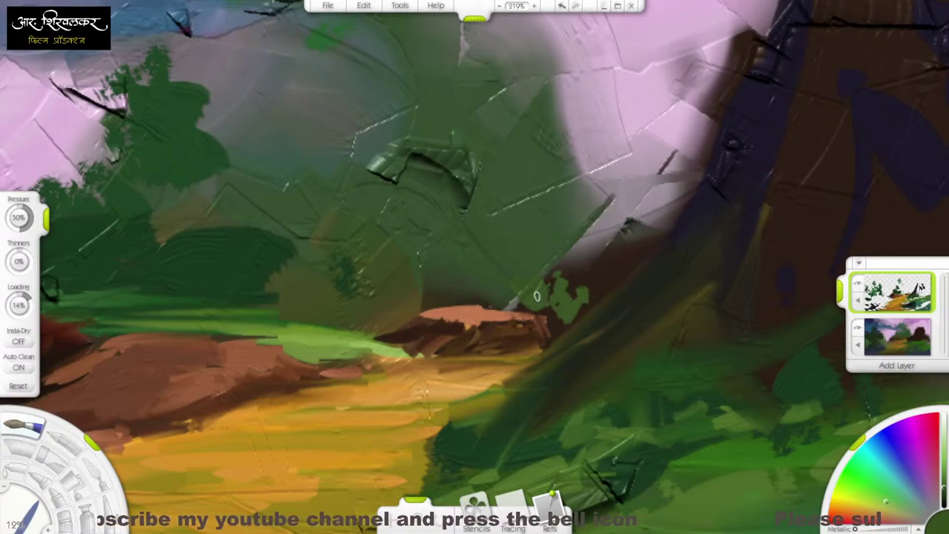
mouse_move(568, 277)
left_mouse_down()
mouse_move(550, 238)
mouse_move(593, 239)
mouse_move(591, 277)
left_mouse_up()
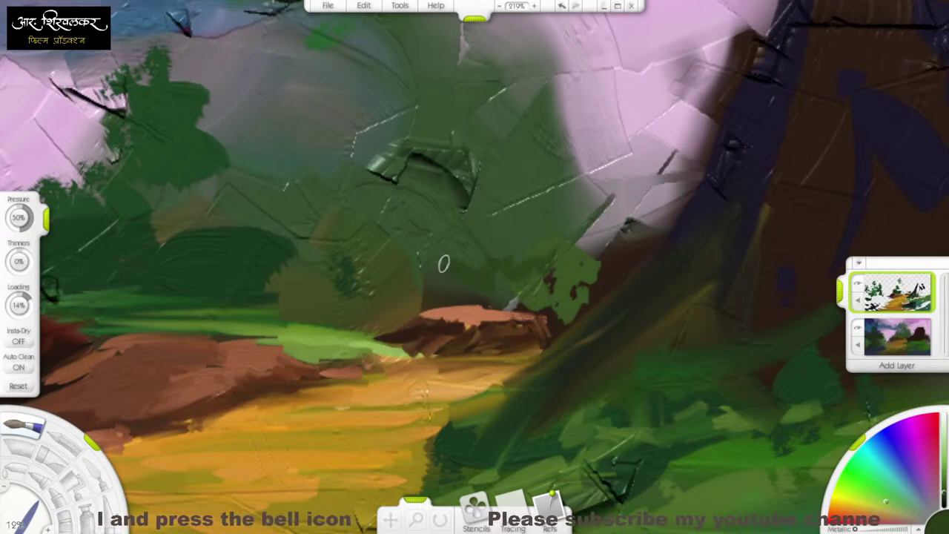
key("bracketright")
mouse_move(475, 265)
left_mouse_down()
mouse_move(504, 274)
mouse_move(548, 251)
left_mouse_up()
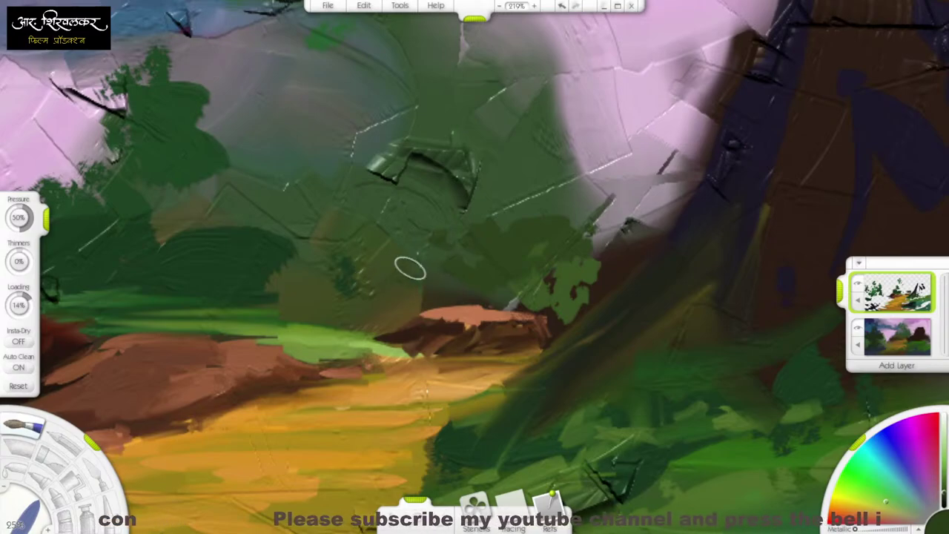
Paint a small hut's roof in dark blue behind the light green grass, using a 6% paint brush
left_click(896, 457)
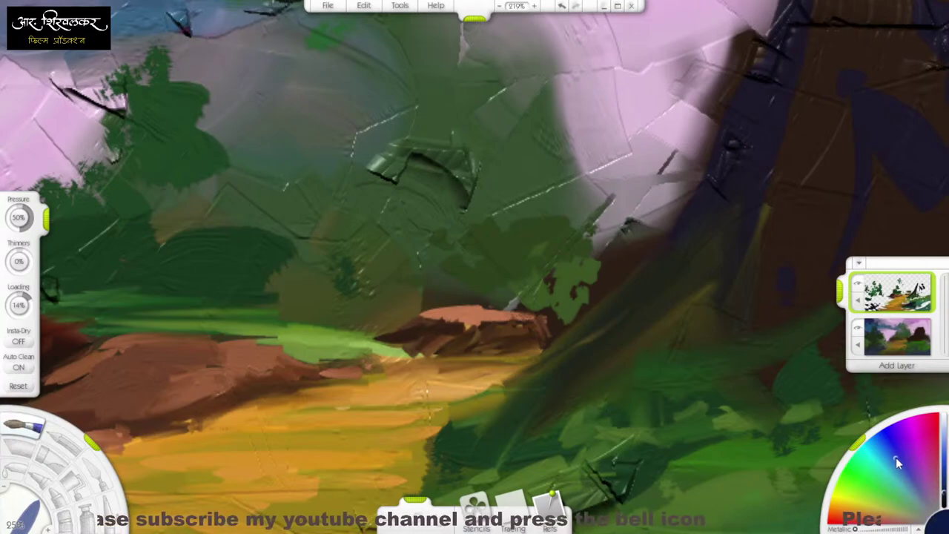
left_click(908, 477)
left_click(942, 479)
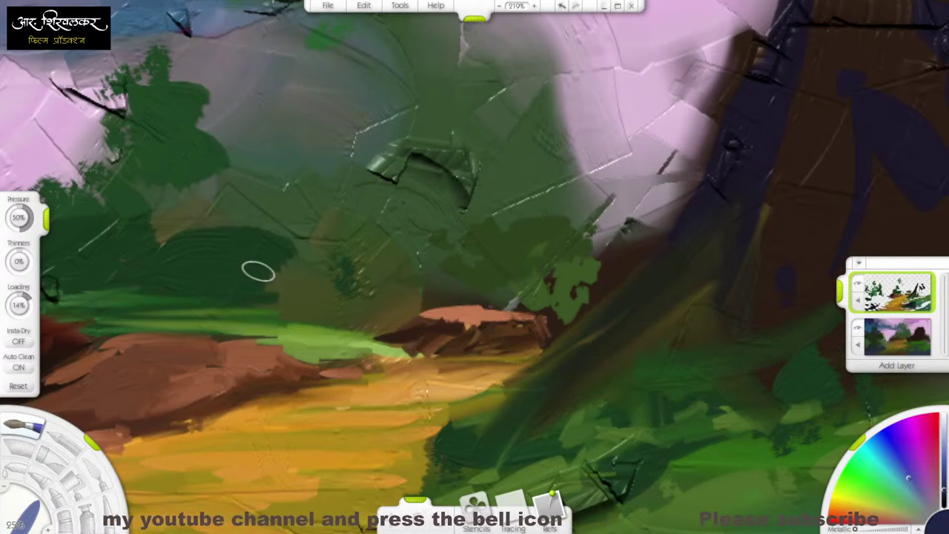
key("bracketleft")
key("bracketleft")
key("bracketleft")
key("bracketleft")
key("bracketleft")
key("bracketleft")
key("bracketleft")
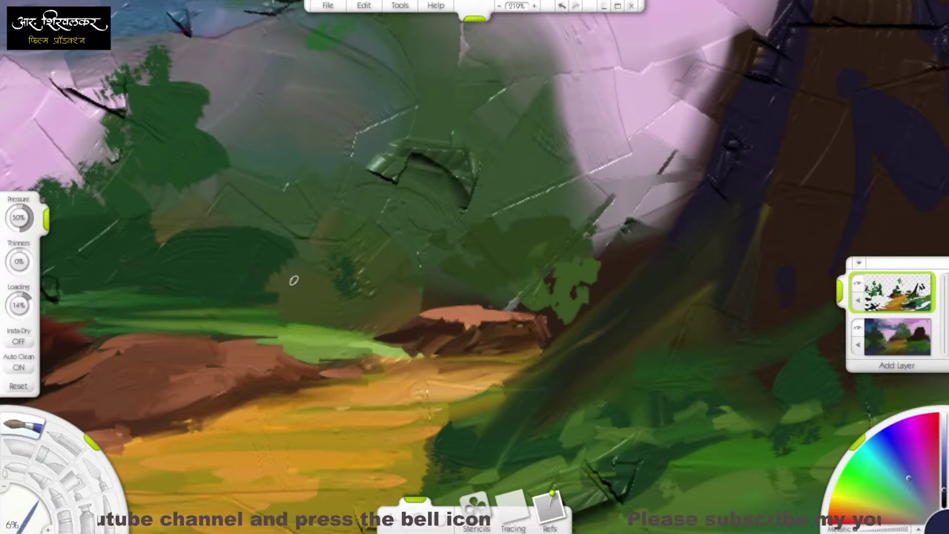
mouse_move(274, 277)
left_mouse_down()
mouse_move(293, 292)
mouse_move(273, 266)
mouse_move(318, 266)
mouse_move(269, 264)
mouse_move(339, 268)
mouse_move(369, 296)
mouse_move(289, 292)
mouse_move(352, 289)
mouse_move(296, 276)
mouse_move(341, 277)
mouse_move(293, 276)
mouse_move(324, 294)
mouse_move(297, 287)
left_mouse_up()
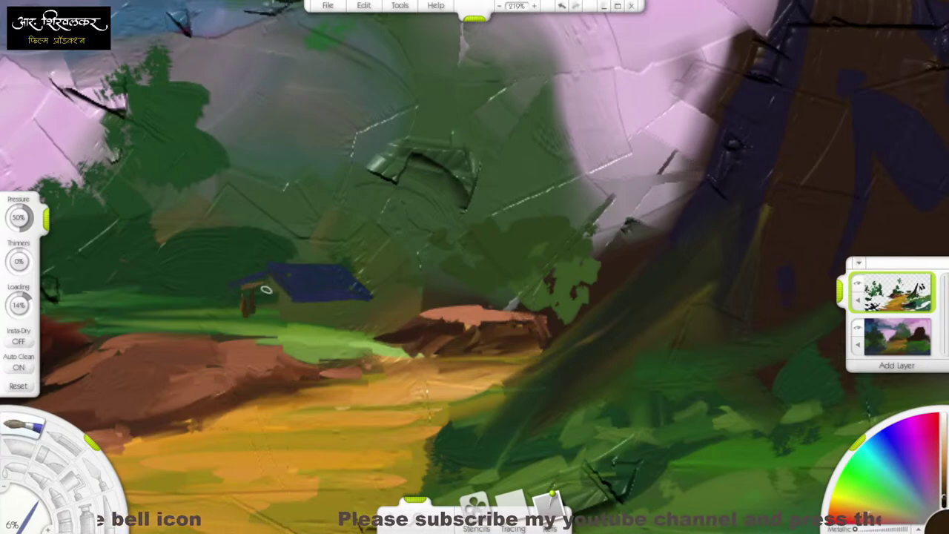
Paint the hut's walls below the roof, dark brown on the gable side and light tan on the long side
mouse_move(284, 297)
left_mouse_down()
mouse_move(298, 314)
mouse_move(295, 341)
left_mouse_up()
mouse_move(281, 296)
left_mouse_down()
mouse_move(266, 316)
mouse_move(264, 283)
mouse_move(272, 298)
mouse_move(267, 308)
mouse_move(259, 280)
mouse_move(257, 312)
mouse_move(245, 286)
mouse_move(257, 331)
left_mouse_up()
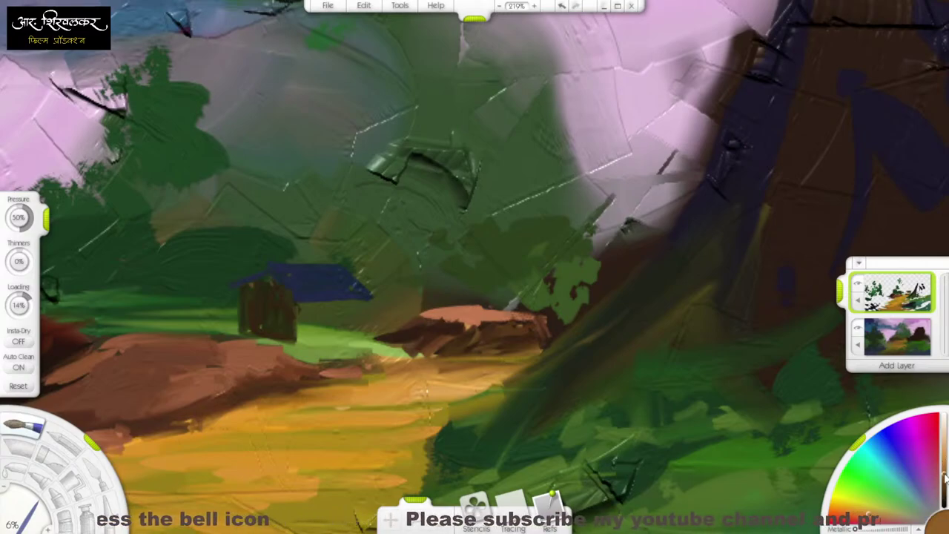
mouse_move(279, 308)
left_mouse_down()
mouse_move(354, 308)
mouse_move(298, 302)
mouse_move(302, 331)
mouse_move(301, 316)
mouse_move(313, 324)
mouse_move(317, 309)
mouse_move(333, 328)
mouse_move(348, 304)
mouse_move(355, 327)
mouse_move(357, 301)
mouse_move(357, 331)
left_mouse_up()
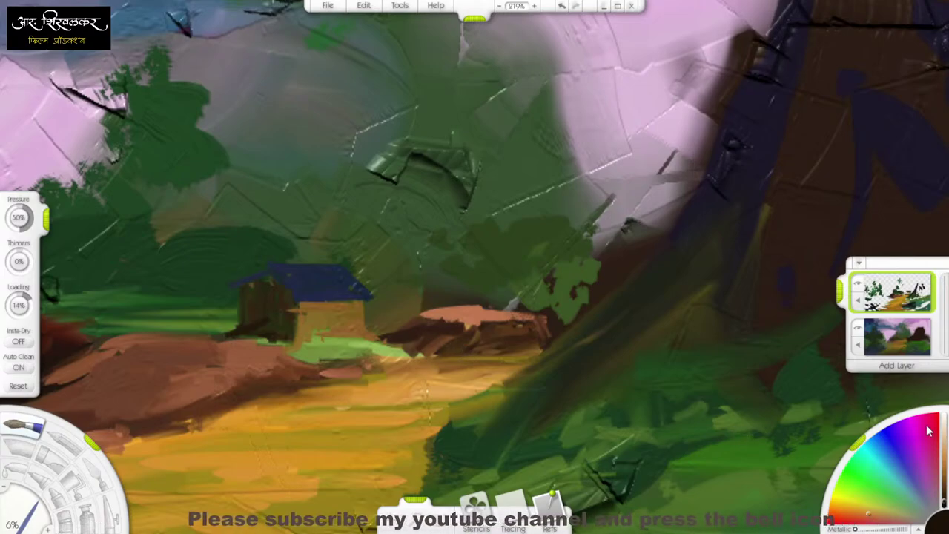
Outline the hut's eaves and ridge in brighter blue with a 1% brush and cover the roof surface with the same blue
left_click_drag(31, 503, 13, 513)
left_click(13, 524)
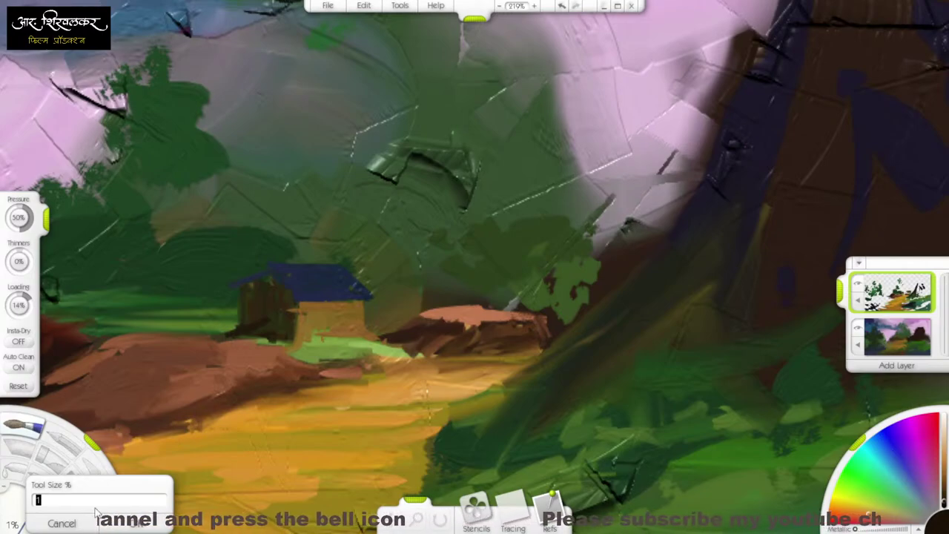
left_click(138, 524)
left_click(893, 455)
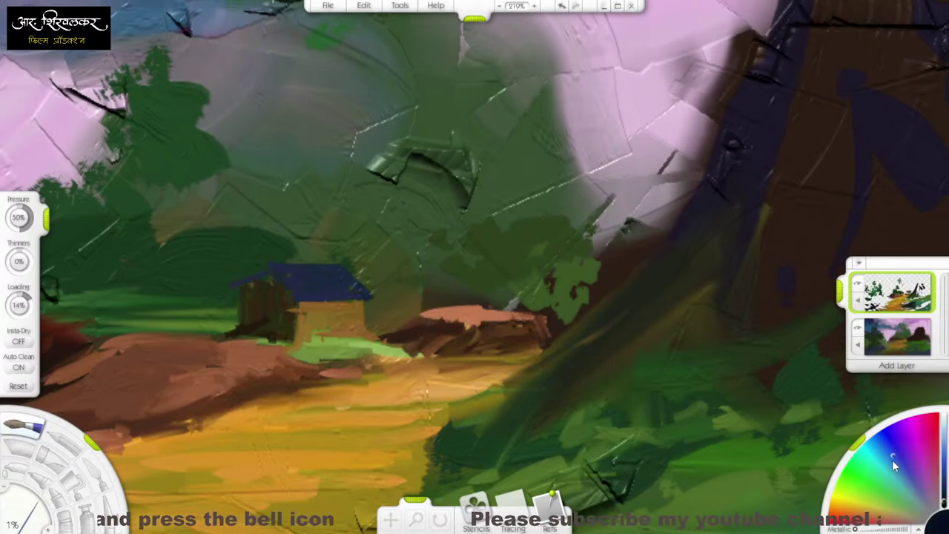
left_click(945, 445)
left_click_drag(946, 444, 945, 465)
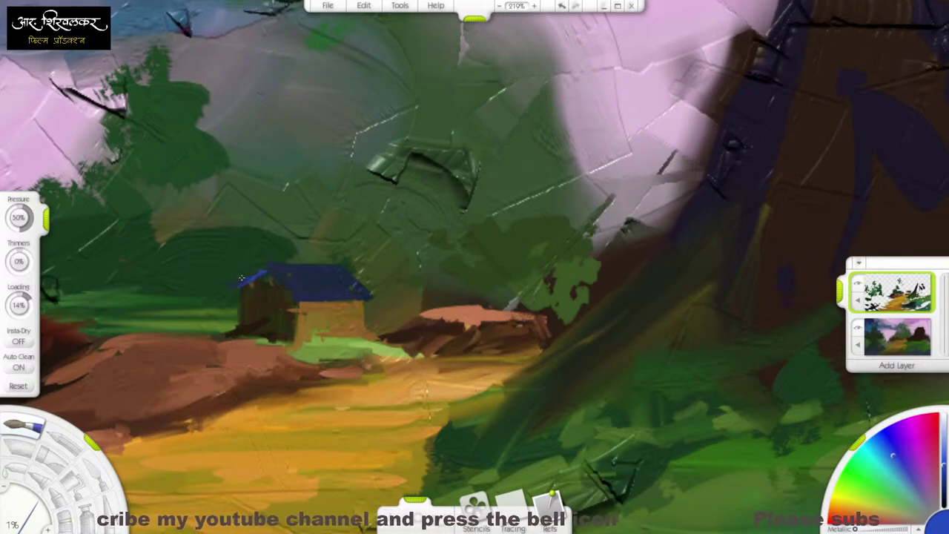
scroll(256, 292, "down", 4)
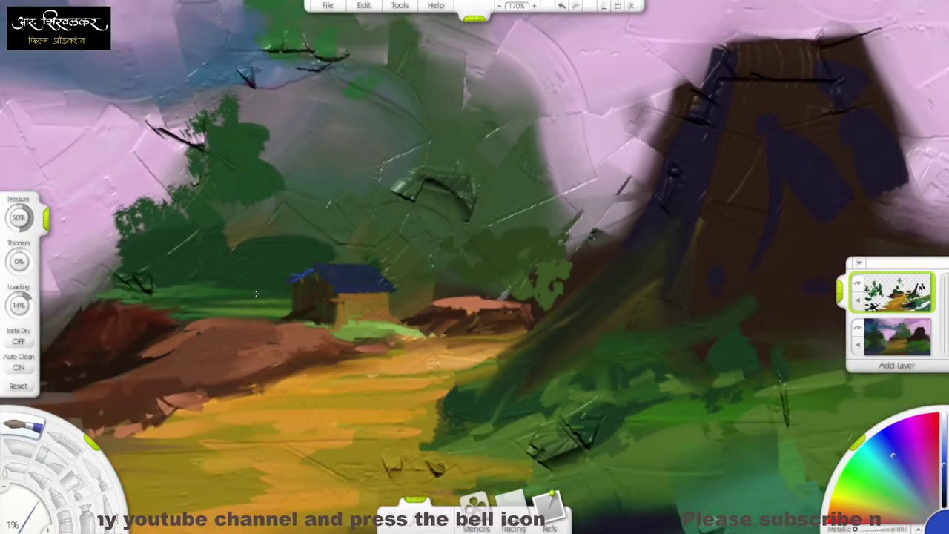
scroll(334, 295, "up", 5)
scroll(334, 295, "up", 3)
left_click_drag(213, 292, 370, 265)
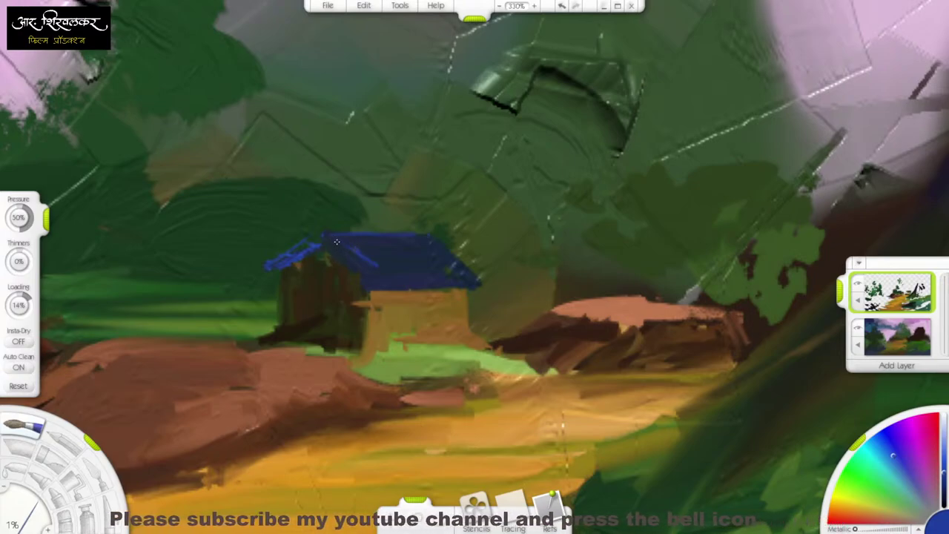
mouse_move(387, 271)
left_mouse_down()
mouse_move(362, 247)
mouse_move(399, 273)
mouse_move(395, 243)
mouse_move(440, 273)
mouse_move(423, 251)
mouse_move(438, 265)
mouse_move(443, 252)
mouse_move(424, 249)
mouse_move(437, 256)
mouse_move(428, 240)
mouse_move(462, 273)
mouse_move(430, 245)
mouse_move(447, 273)
mouse_move(475, 285)
mouse_move(445, 273)
mouse_move(477, 284)
mouse_move(368, 278)
mouse_move(416, 269)
mouse_move(369, 266)
mouse_move(421, 273)
mouse_move(407, 271)
mouse_move(422, 247)
left_mouse_up()
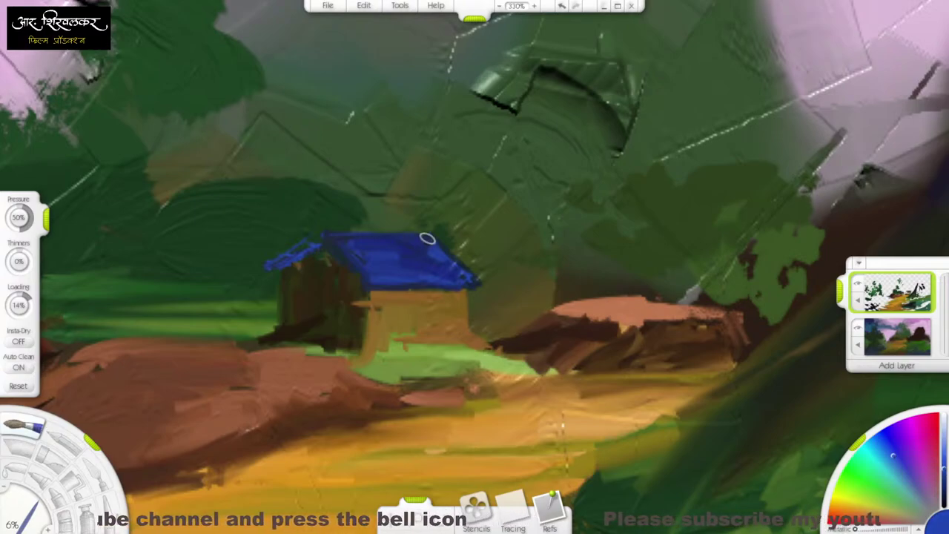
Add lighter blue highlight strokes across the hut's roof and along its edges with a 2% brush
key("[")
key("[")
key("[")
key("[")
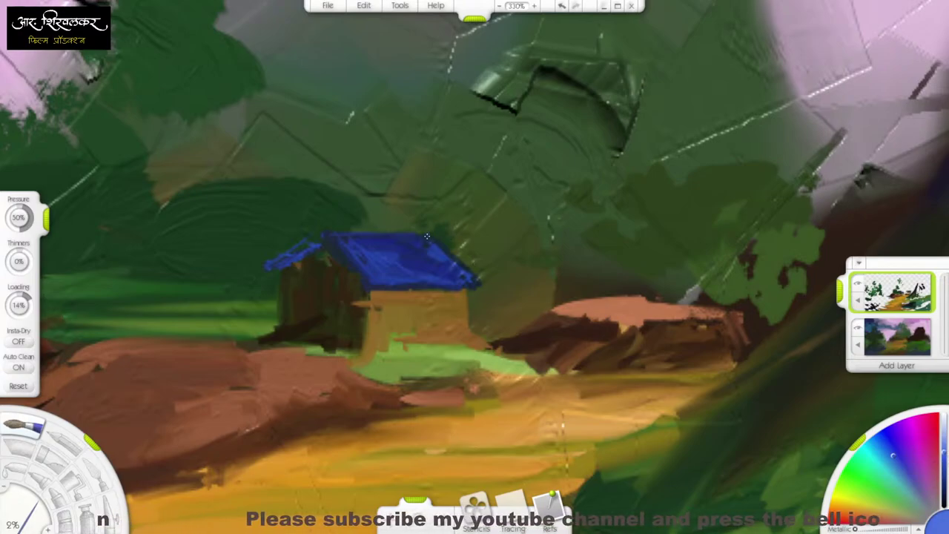
left_click_drag(427, 235, 482, 287)
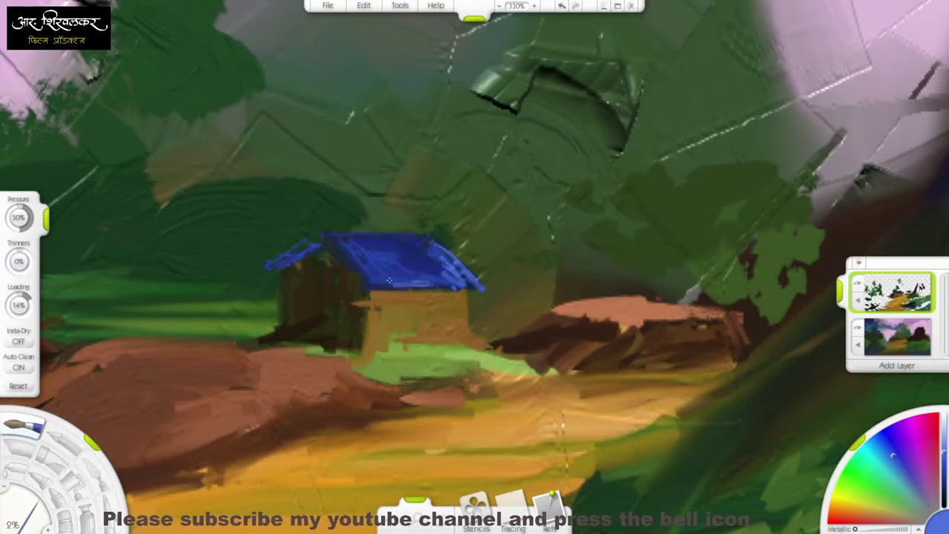
mouse_move(437, 278)
left_mouse_down()
mouse_move(402, 252)
mouse_move(427, 252)
left_mouse_up()
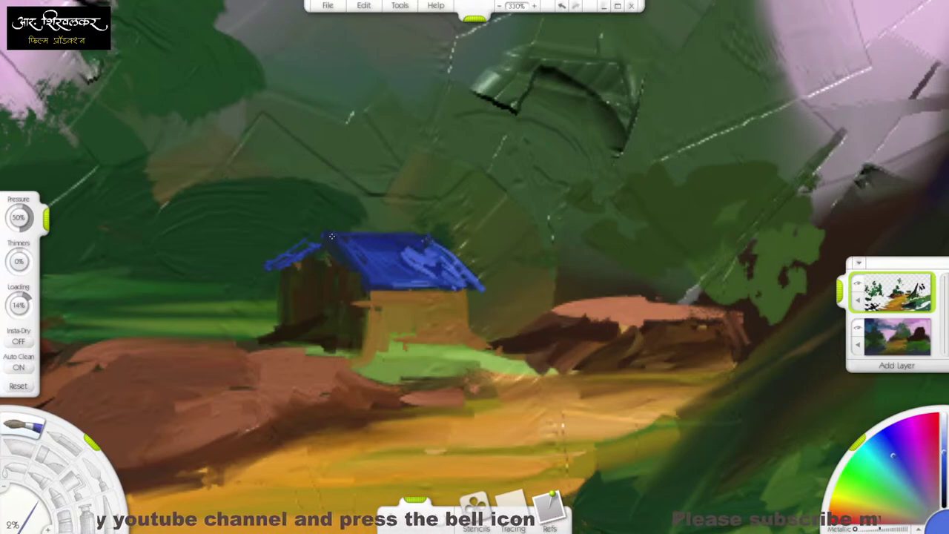
left_click_drag(331, 235, 425, 240)
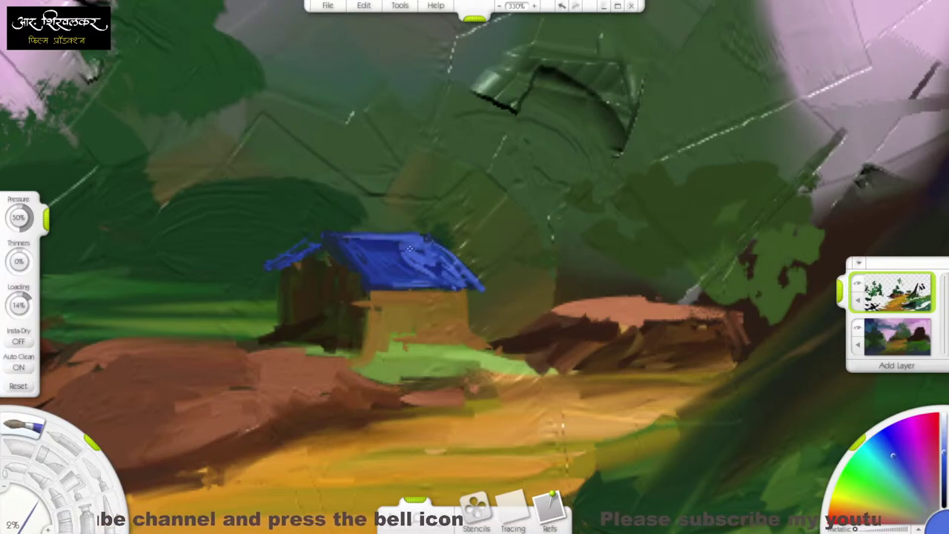
mouse_move(381, 249)
left_mouse_down()
mouse_move(400, 267)
mouse_move(390, 278)
mouse_move(356, 249)
left_mouse_up()
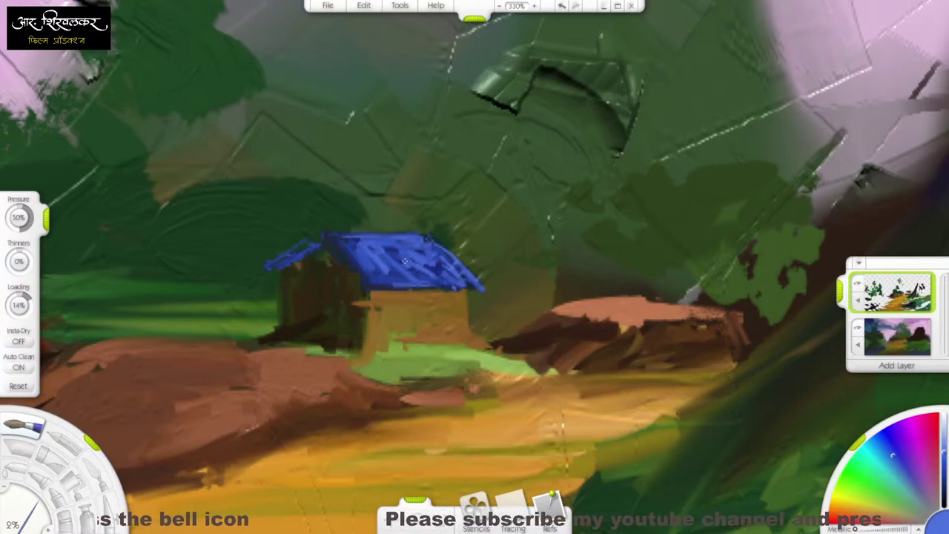
left_click_drag(371, 294, 446, 289)
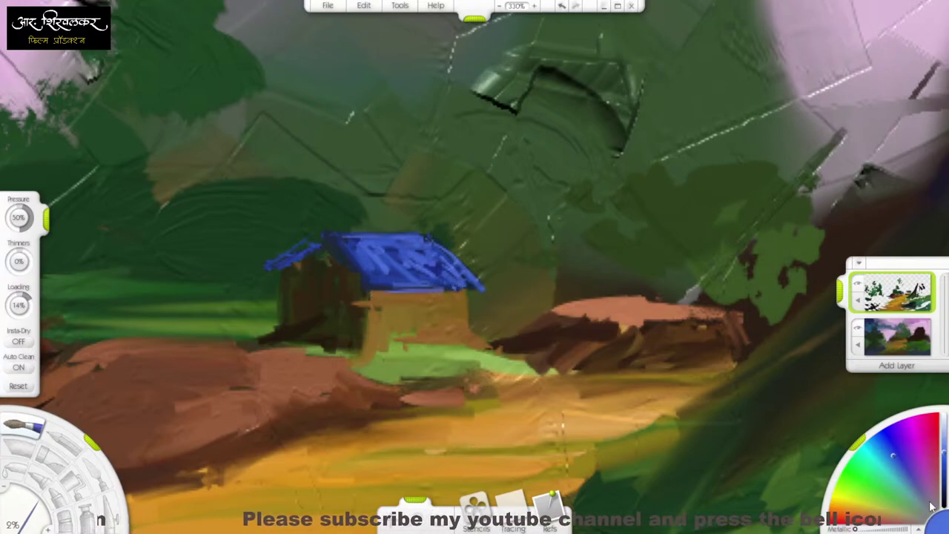
Paint pale beige strokes over the hut's long tan wall with 2% and 3% brushes and add a small dark brown door
left_click(853, 505)
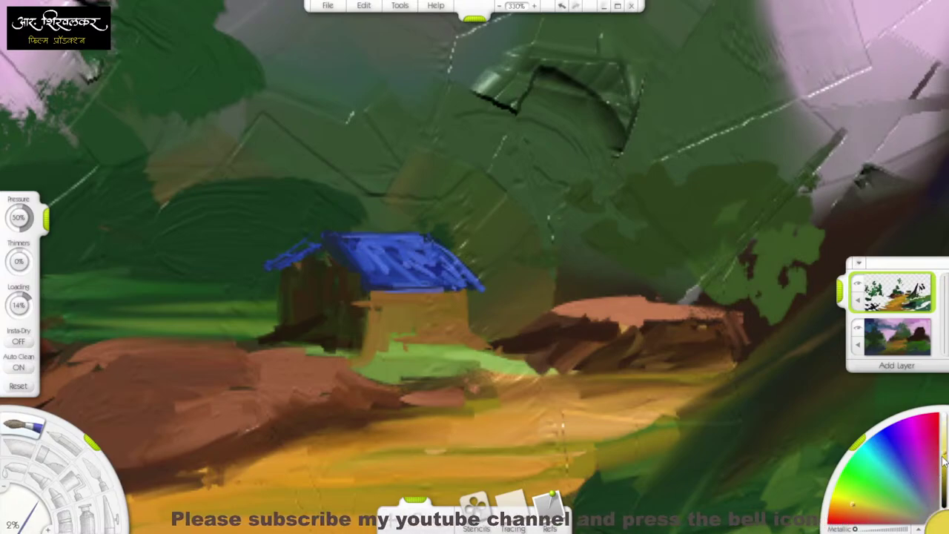
left_click(878, 510)
left_click(882, 514)
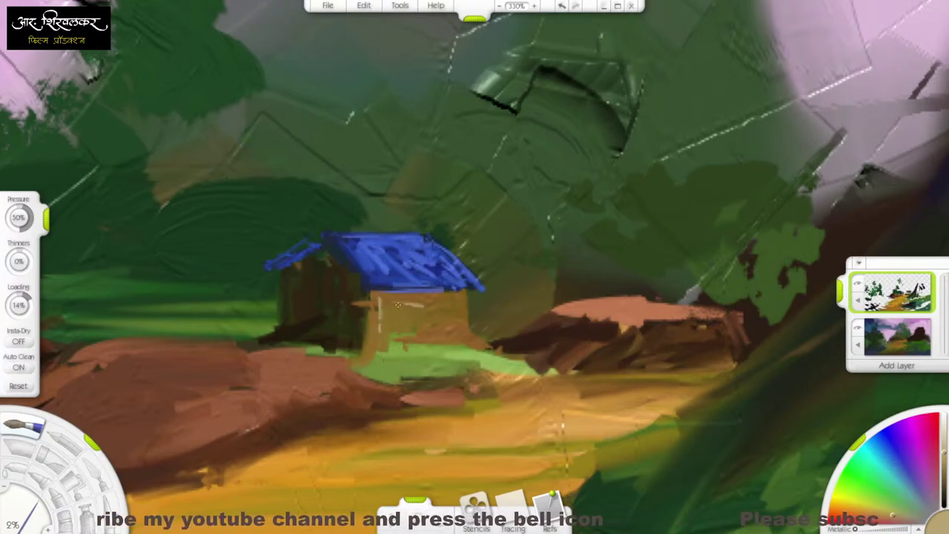
mouse_move(381, 300)
left_mouse_down()
mouse_move(409, 314)
mouse_move(451, 303)
mouse_move(459, 334)
mouse_move(462, 301)
mouse_move(460, 314)
mouse_move(453, 296)
mouse_move(471, 305)
mouse_move(458, 293)
mouse_move(457, 326)
mouse_move(455, 302)
mouse_move(450, 331)
left_mouse_up()
key("bracketright")
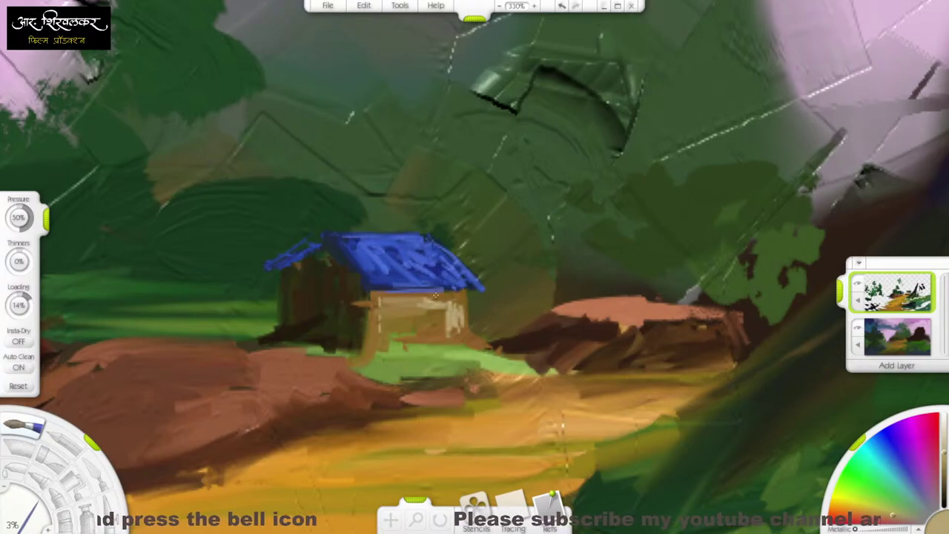
mouse_move(431, 300)
left_mouse_down()
mouse_move(456, 302)
mouse_move(451, 294)
left_mouse_up()
mouse_move(388, 303)
left_mouse_down()
mouse_move(469, 292)
mouse_move(466, 332)
mouse_move(464, 296)
mouse_move(466, 332)
mouse_move(438, 334)
left_mouse_up()
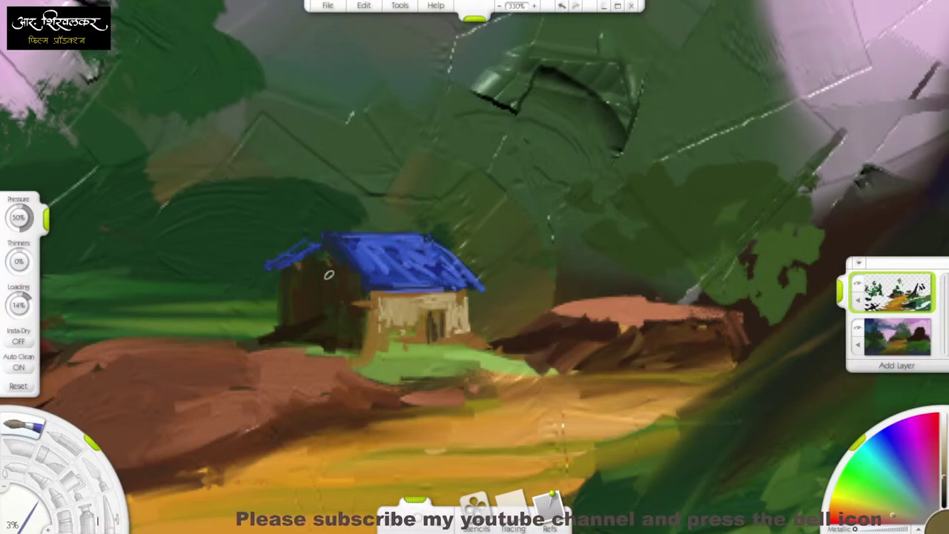
Try light brown strokes on the hut's dark gable wall and undo them
mouse_move(340, 281)
left_mouse_down()
mouse_move(326, 263)
mouse_move(356, 290)
mouse_move(330, 268)
mouse_move(338, 288)
mouse_move(304, 304)
left_mouse_up()
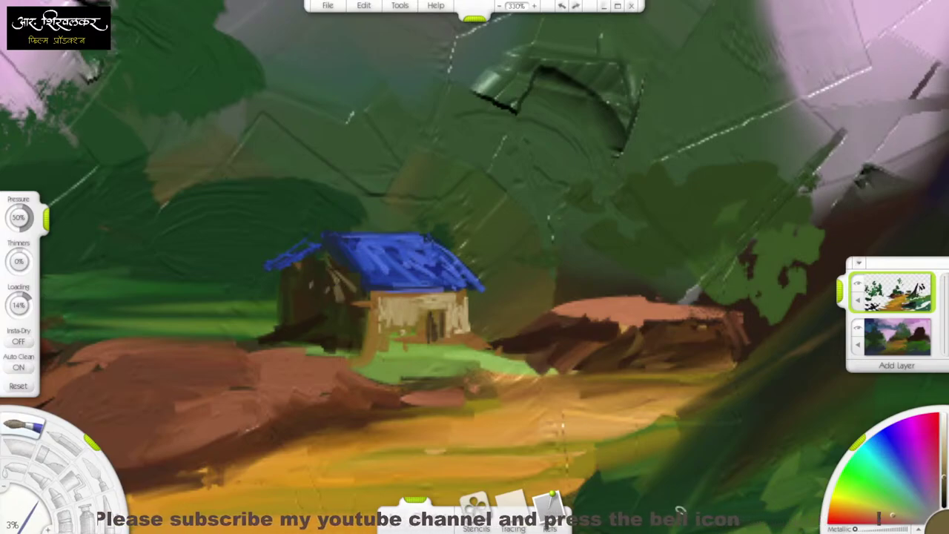
key("ctrl+z")
key("ctrl+z")
key("ctrl+z")
key("ctrl+z")
key("ctrl+z")
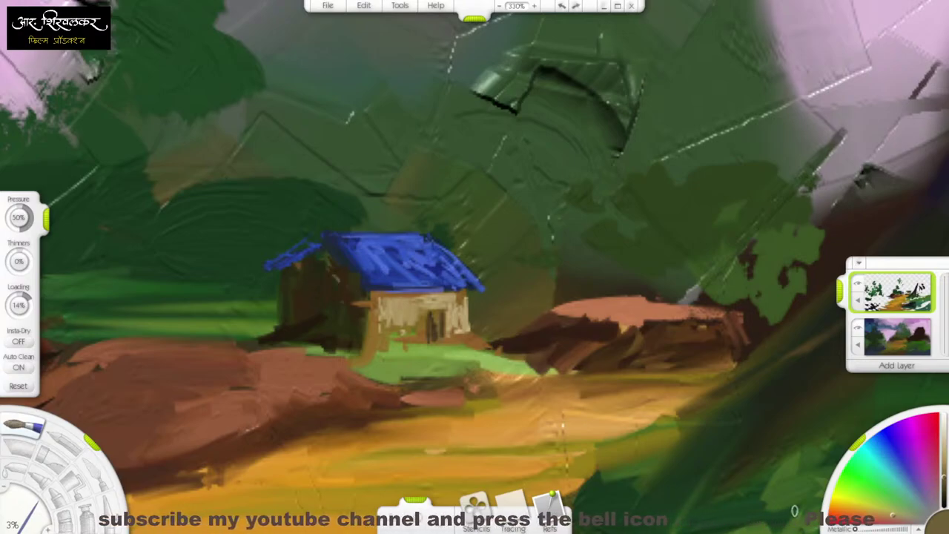
Paint light green grass beside the gable wall, between the hut and the pink rock, and in front of the hut with the 3% brush
scroll(436, 529, "down", 1)
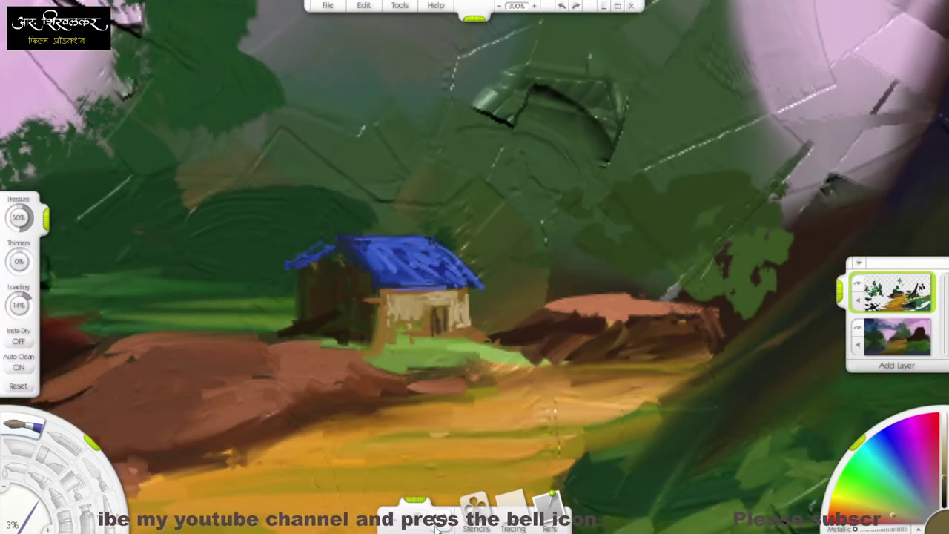
scroll(436, 529, "down", 3)
scroll(395, 476, "up", 2)
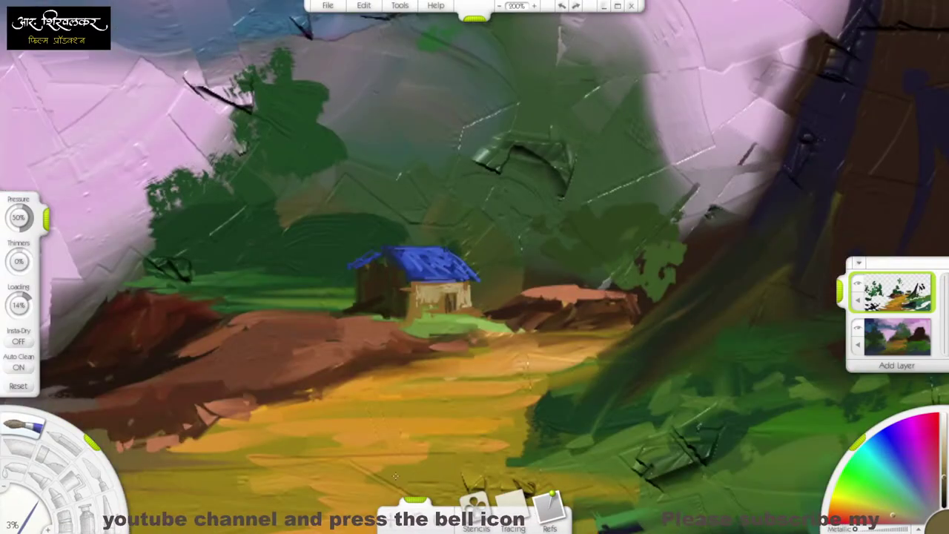
key("ctrl+plus")
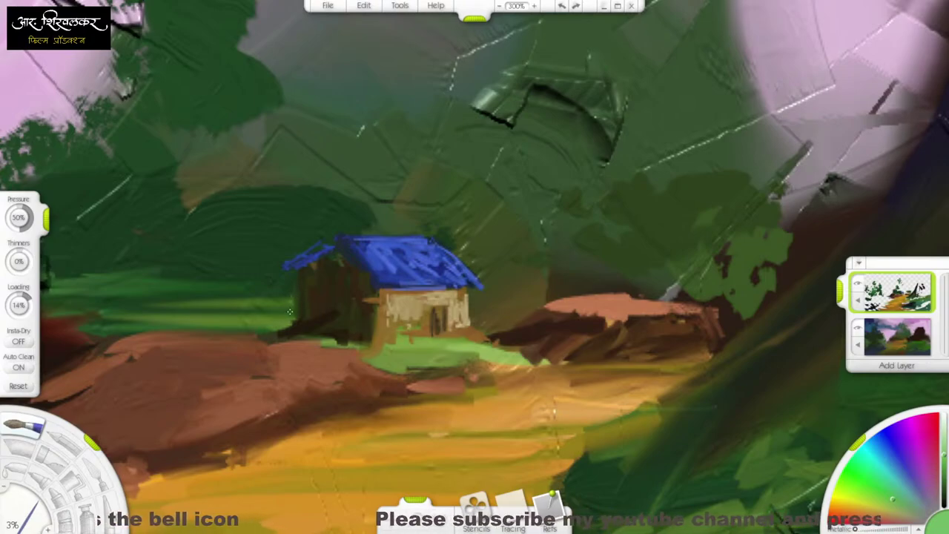
mouse_move(288, 298)
left_mouse_down()
mouse_move(288, 320)
mouse_move(284, 303)
mouse_move(254, 303)
mouse_move(279, 298)
mouse_move(278, 307)
mouse_move(173, 300)
left_mouse_up()
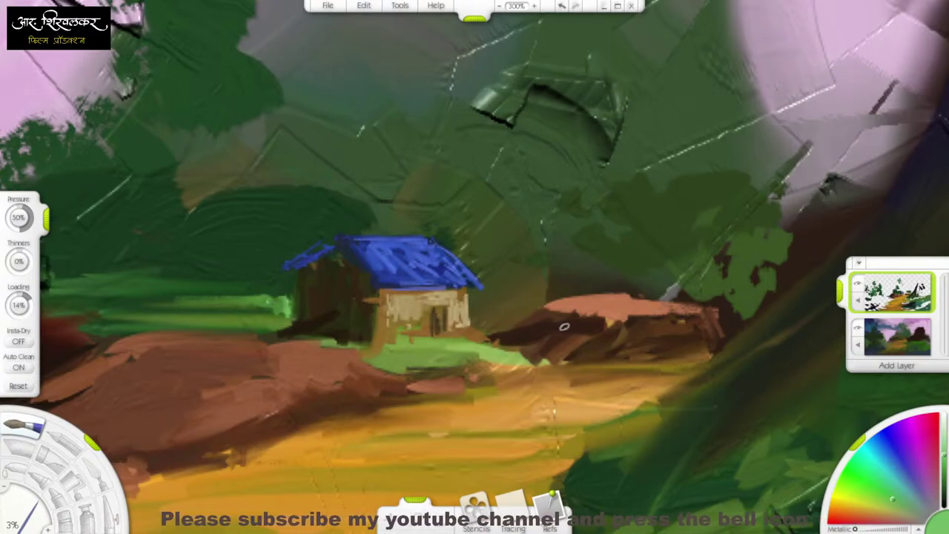
mouse_move(510, 315)
left_mouse_down()
mouse_move(474, 314)
mouse_move(486, 326)
mouse_move(478, 320)
mouse_move(503, 321)
mouse_move(514, 312)
mouse_move(481, 318)
mouse_move(560, 298)
mouse_move(482, 314)
mouse_move(548, 302)
left_mouse_up()
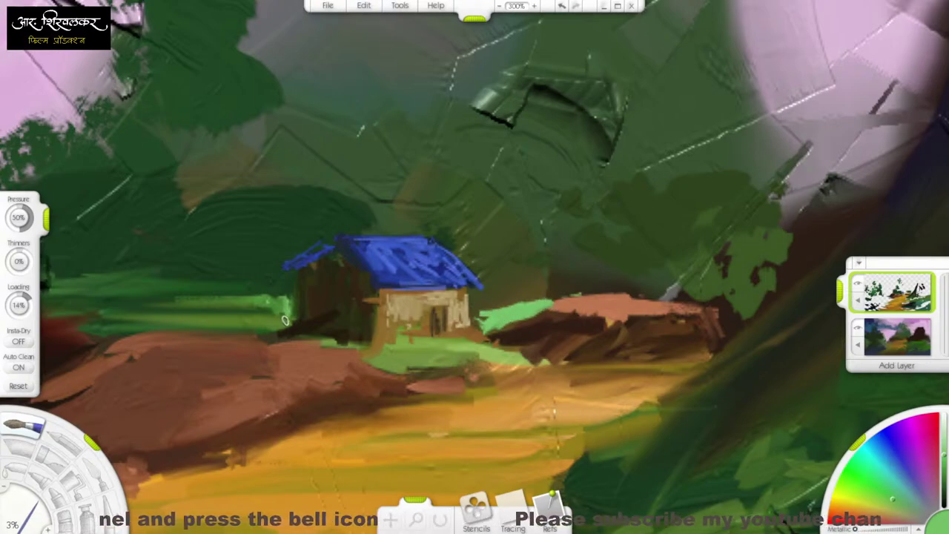
mouse_move(285, 320)
left_mouse_down()
mouse_move(245, 321)
mouse_move(291, 321)
mouse_move(292, 313)
mouse_move(267, 325)
mouse_move(282, 307)
mouse_move(294, 315)
mouse_move(294, 300)
mouse_move(294, 319)
mouse_move(294, 296)
mouse_move(291, 318)
mouse_move(292, 304)
mouse_move(253, 315)
mouse_move(263, 303)
mouse_move(149, 301)
left_mouse_up()
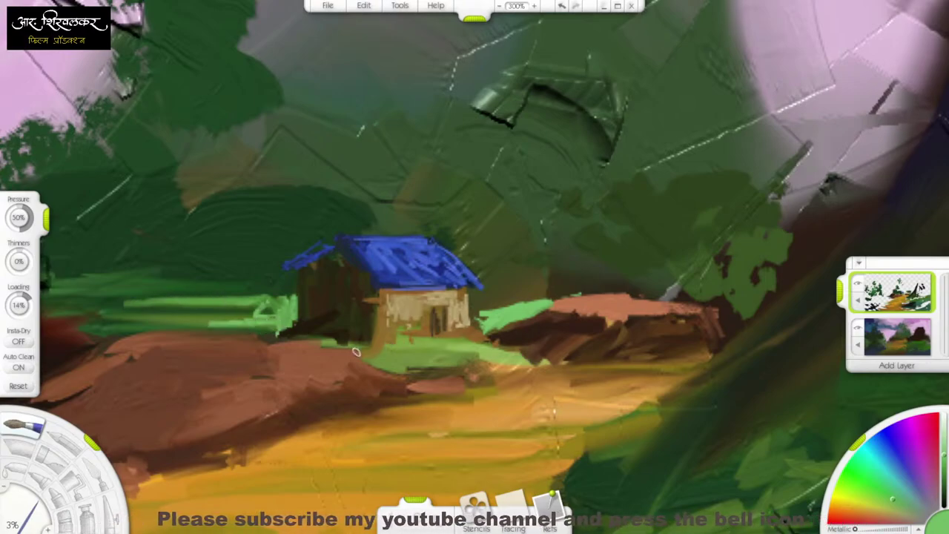
mouse_move(356, 345)
left_mouse_down()
mouse_move(420, 348)
mouse_move(378, 349)
left_mouse_up()
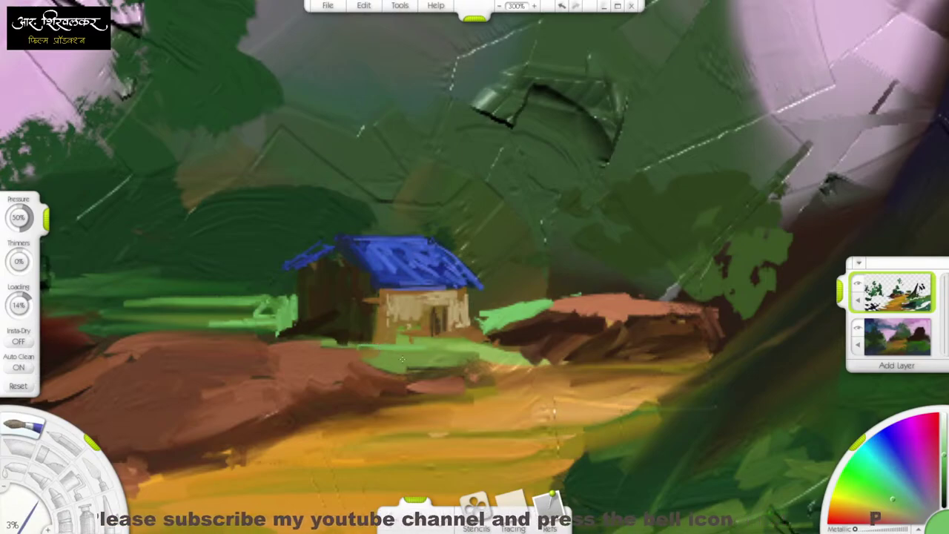
Enlarge the paint brush to 7% and blend the light green grass beside the gable wall with the 5% palette knife
key("bracketright")
key("bracketright")
key("bracketright")
key("bracketright")
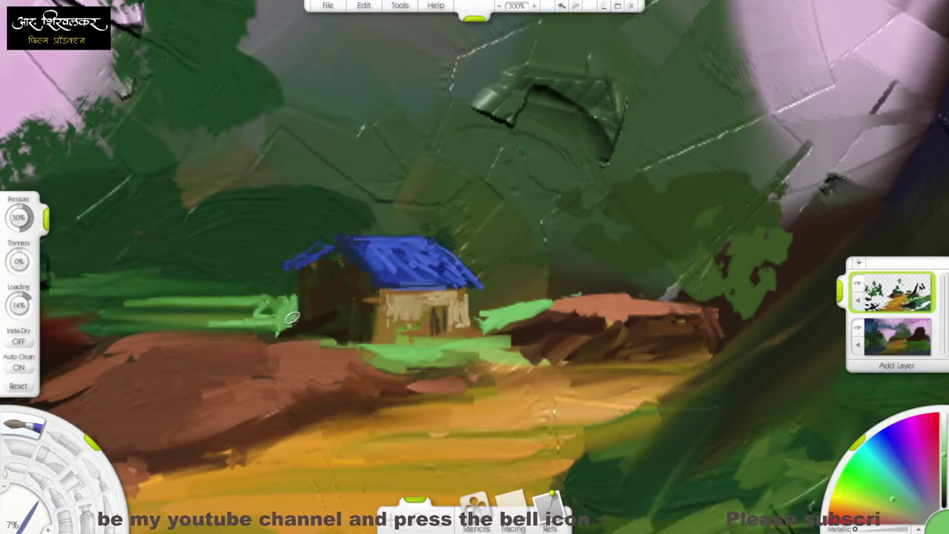
left_click(105, 475)
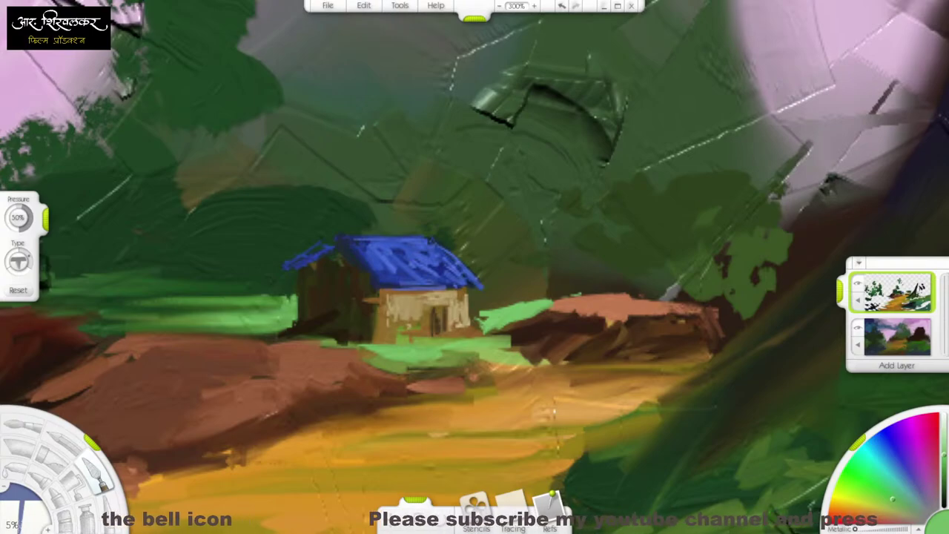
Paint long light green strokes across the distant field behind the red-brown rocks with the 7% paint brush
left_click(23, 425)
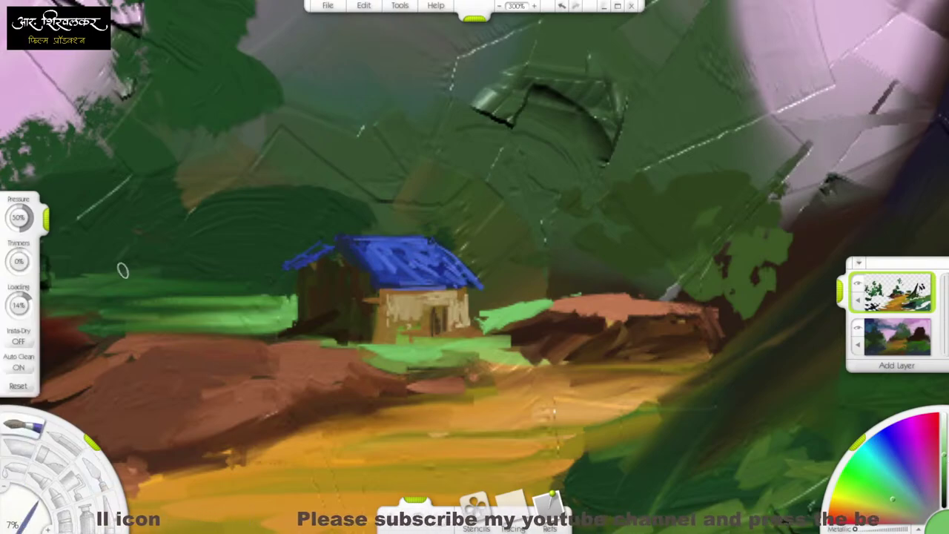
right_click(153, 266)
left_click_drag(152, 267, 479, 269)
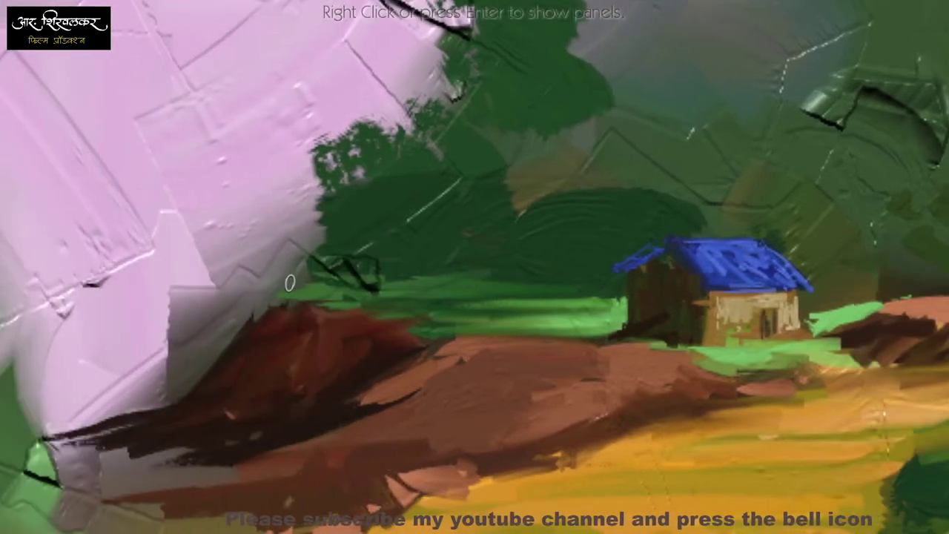
mouse_move(290, 282)
left_mouse_down()
mouse_move(441, 279)
mouse_move(375, 296)
mouse_move(566, 315)
mouse_move(460, 305)
mouse_move(508, 306)
left_mouse_up()
mouse_move(459, 286)
left_mouse_down()
mouse_move(572, 273)
mouse_move(502, 286)
mouse_move(567, 282)
left_mouse_up()
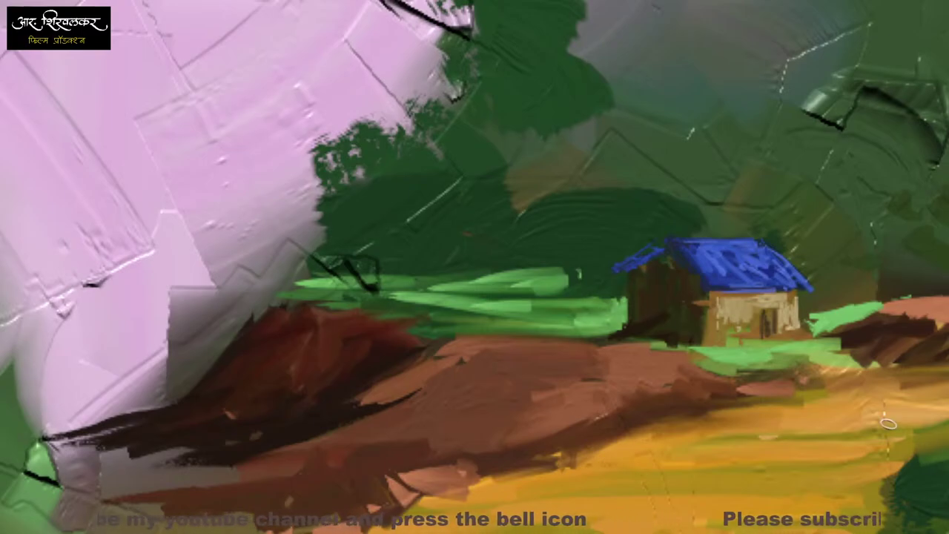
key("Tab")
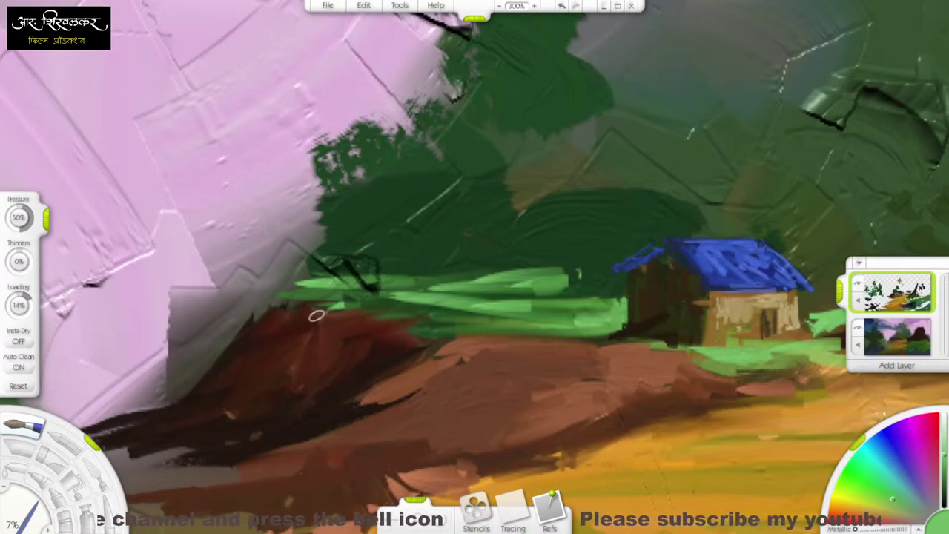
left_click_drag(412, 341, 461, 319)
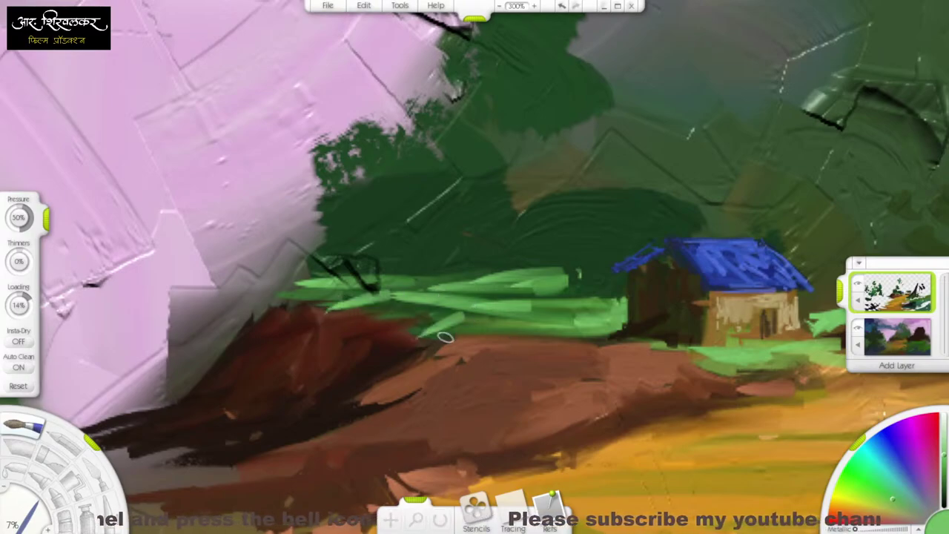
Soften the blunt end of the upper light green grass streak near the gable wall with the 5% palette knife
left_click(96, 486)
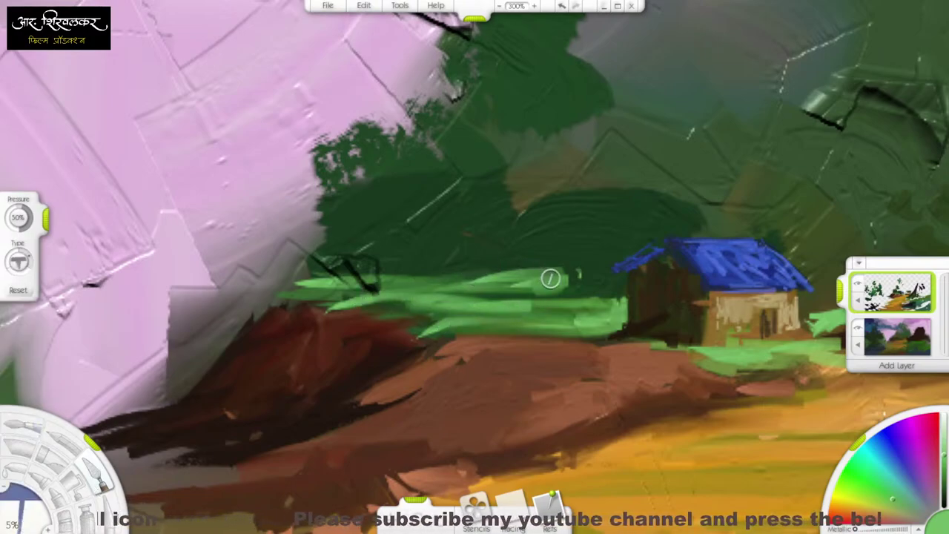
left_click_drag(613, 282, 475, 285)
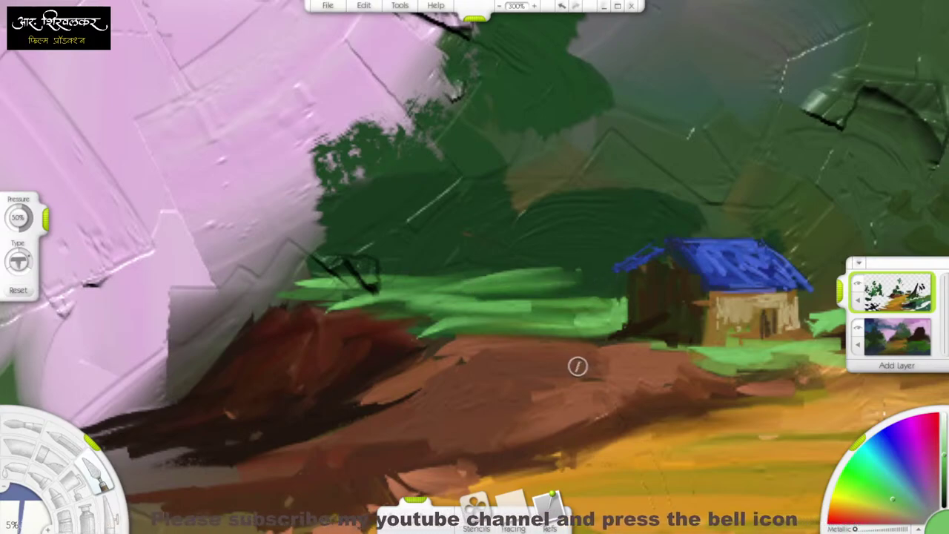
scroll(571, 375, "down", 4)
scroll(662, 289, "up", 1)
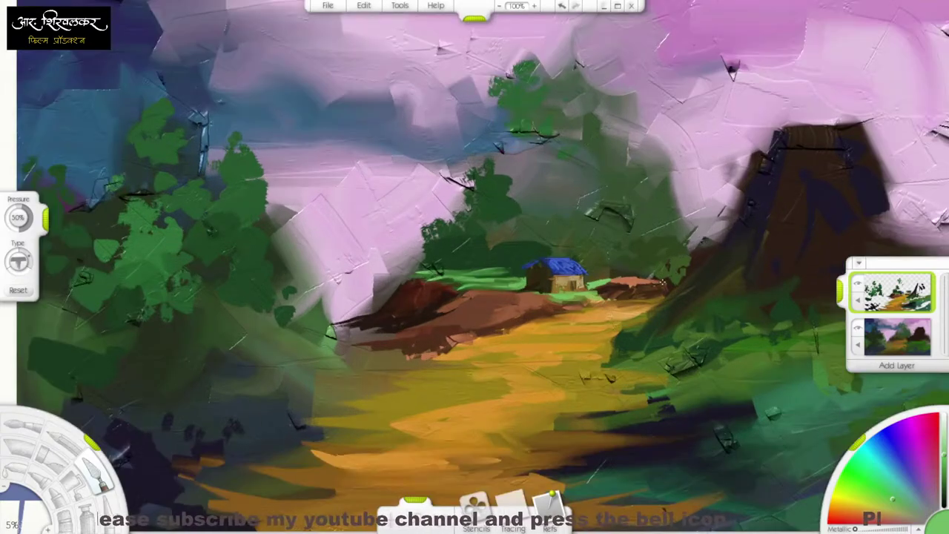
Smear the light green grass beside the hut's long wall onto the top edge of the pink rock with the palette knife
key("ctrl+equal")
key("ctrl+equal")
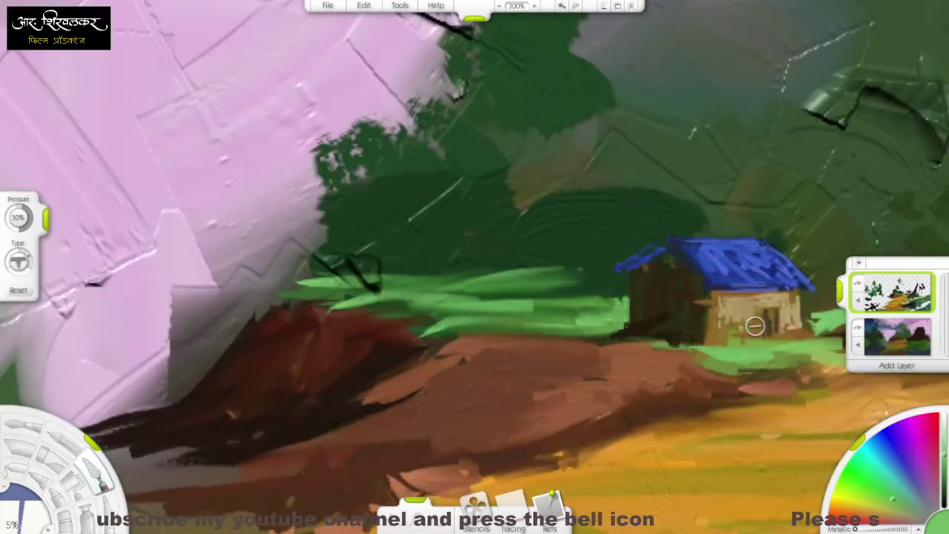
mouse_move(754, 326)
left_mouse_down()
mouse_move(420, 332)
mouse_move(311, 345)
left_mouse_up()
key("ctrl+z")
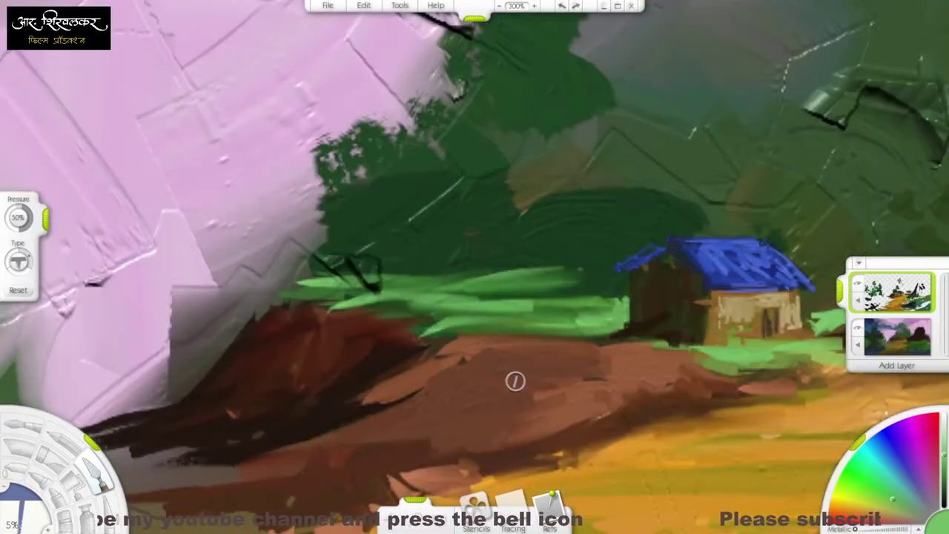
scroll(635, 381, "up", 1)
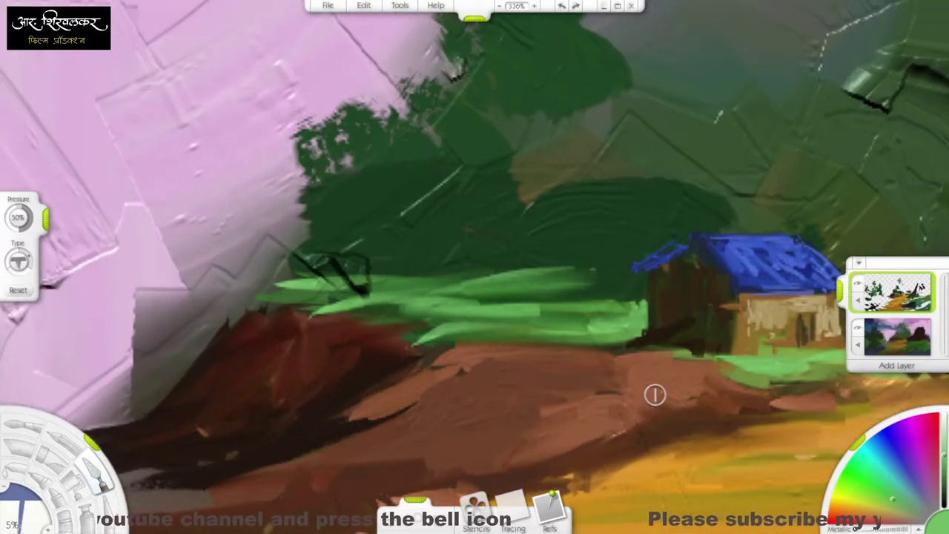
left_click_drag(637, 382, 248, 366)
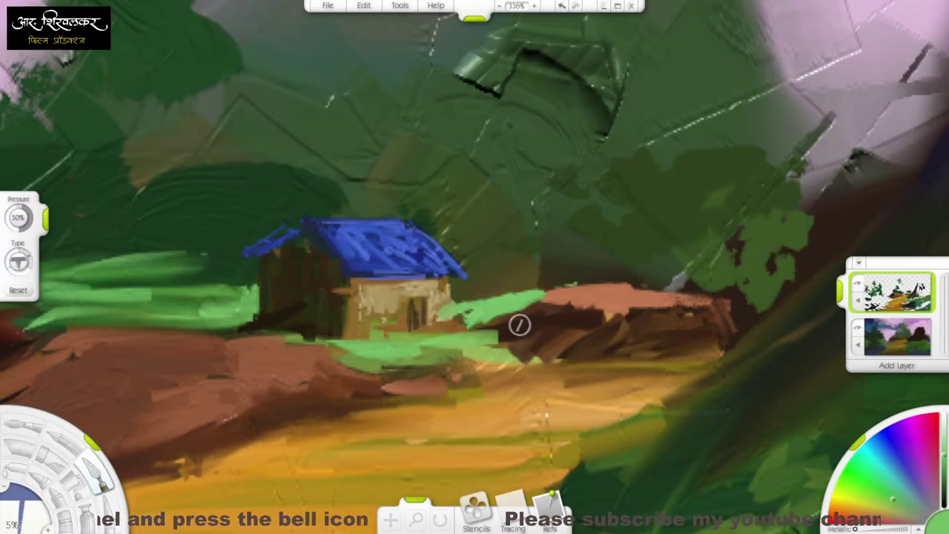
mouse_move(465, 298)
left_mouse_down()
mouse_move(532, 280)
mouse_move(513, 297)
mouse_move(597, 281)
left_mouse_up()
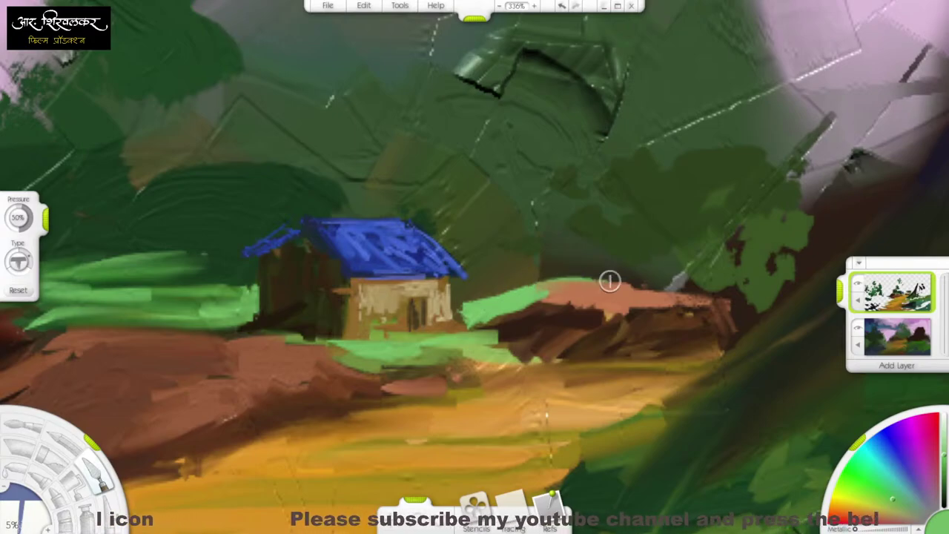
Examine the whole painting without the panels to judge the hut and grass within the landscape
key("Tab")
scroll(630, 323, "down", 4)
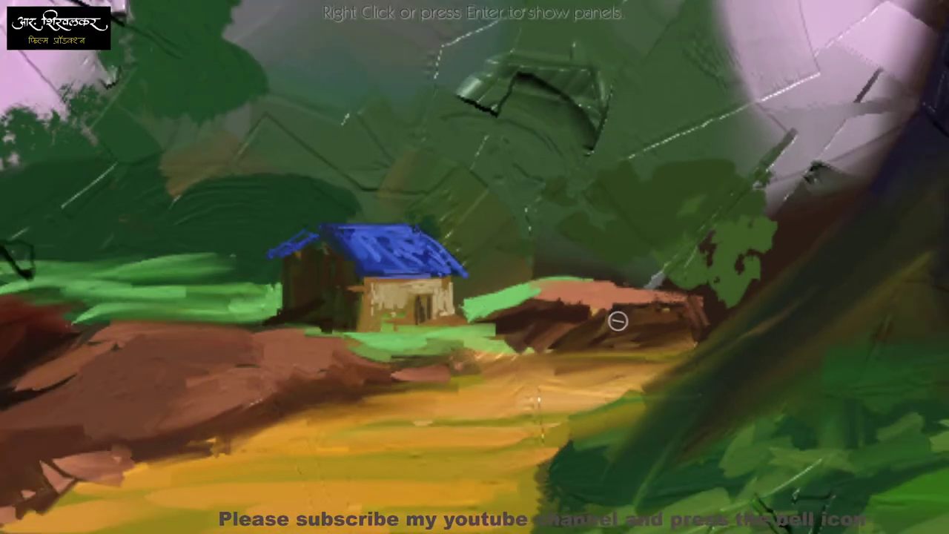
scroll(633, 328, "down", 5)
scroll(593, 323, "up", 3)
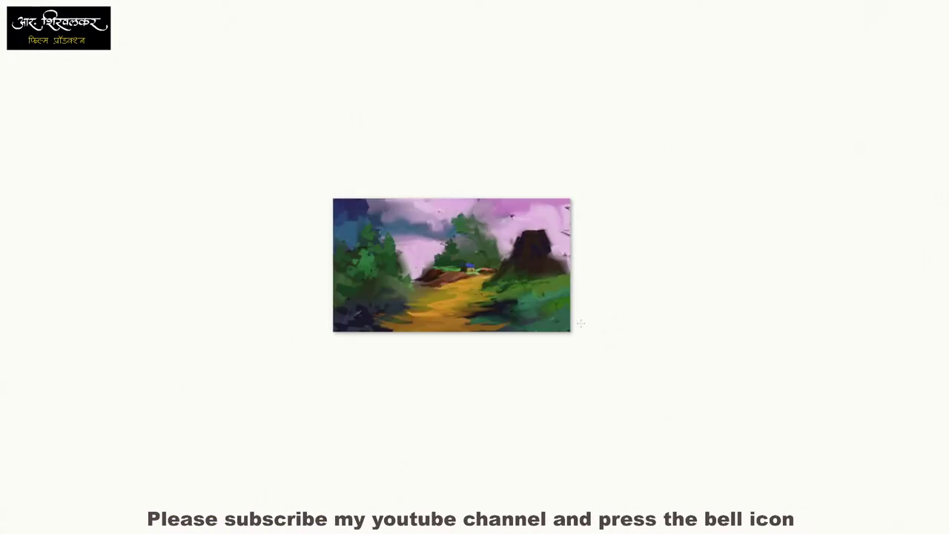
scroll(613, 333, "up", 2)
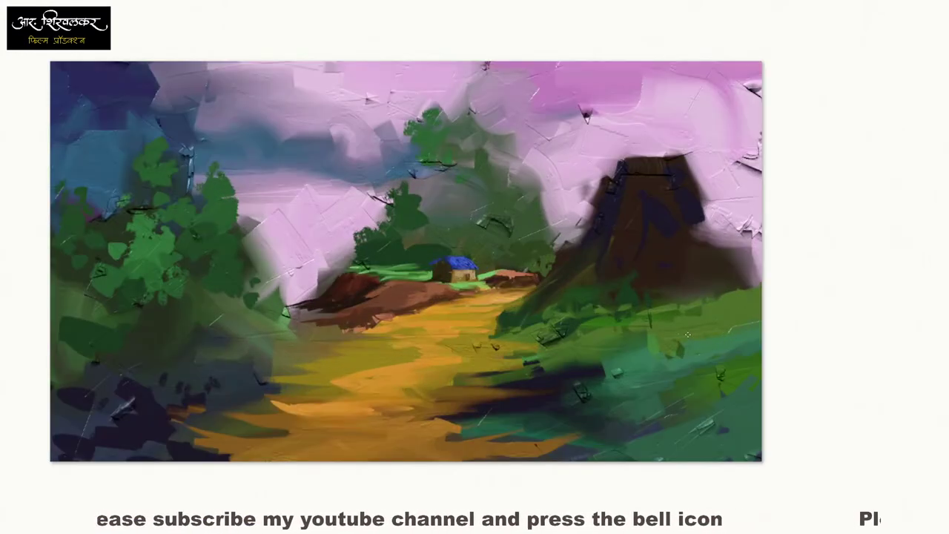
key("Tab")
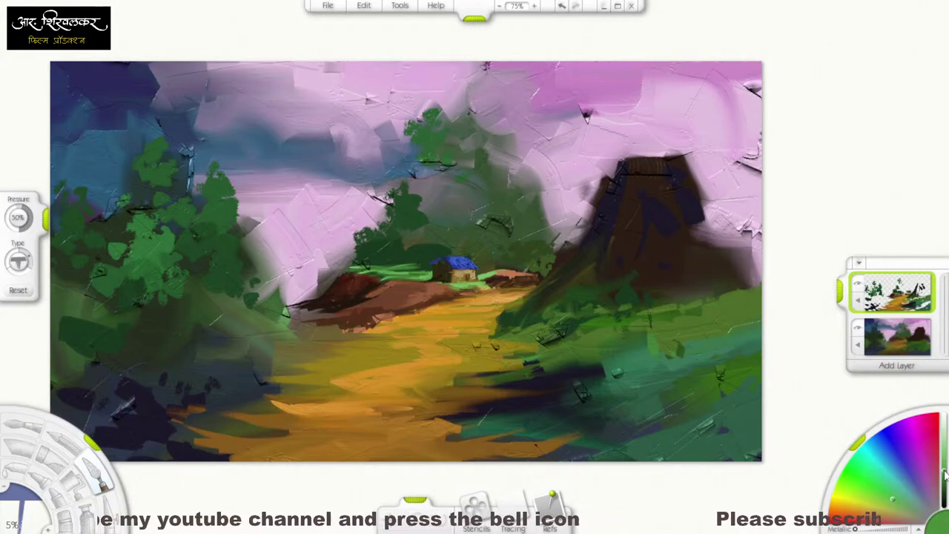
Paint pale lavender highlights along the gable peak of the blue roof with the 4% paint brush
key("ctrl+equal")
key("ctrl+equal")
key("ctrl+equal")
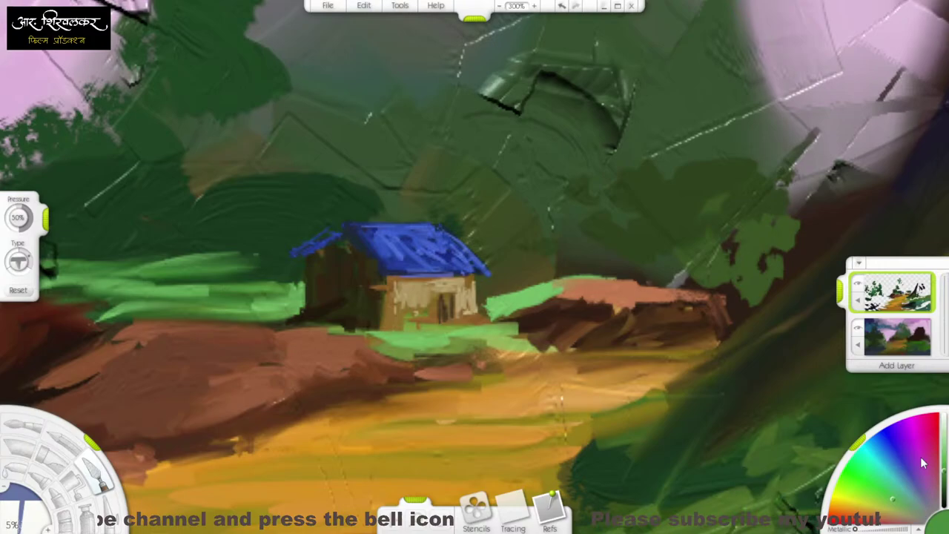
left_click(904, 464)
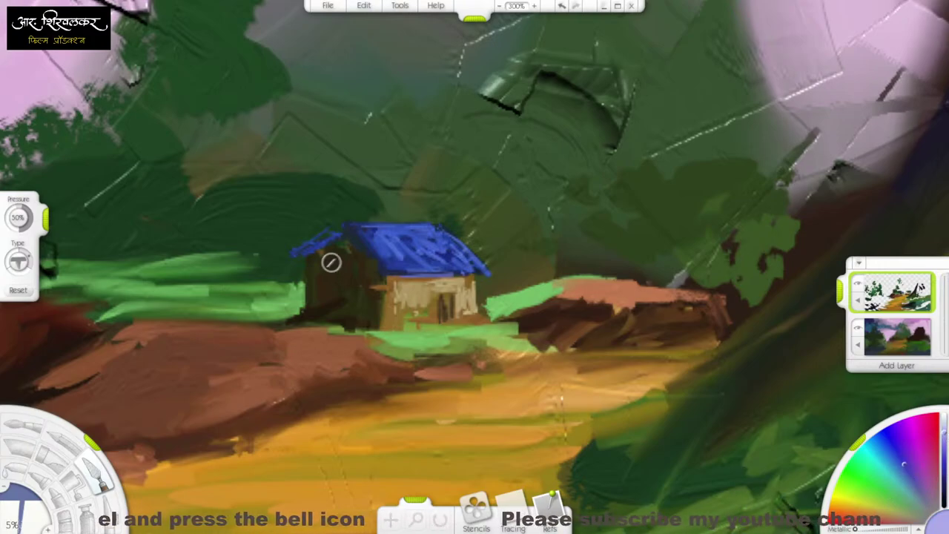
key("ctrl+equal")
key("o")
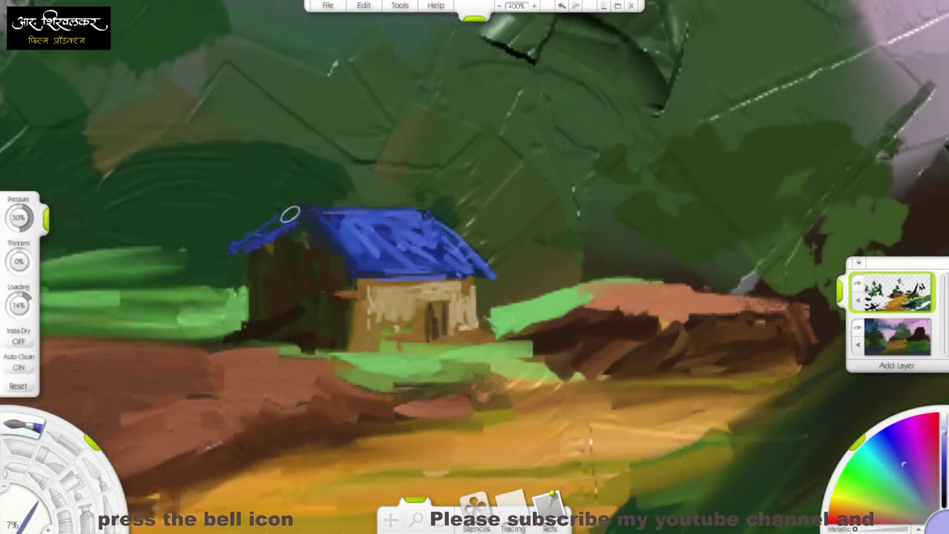
key("bracketleft")
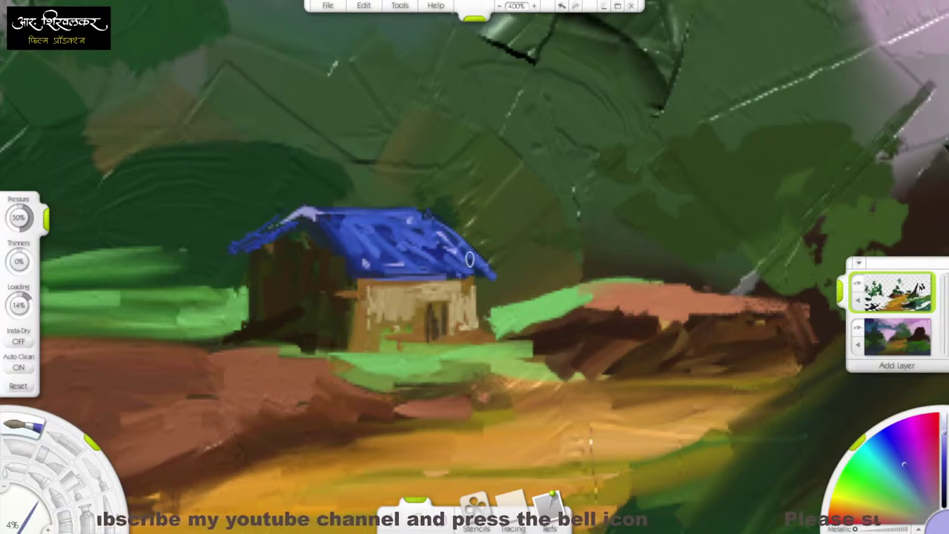
Add pale lavender streaks to the far end of the ridge and the right edge of the blue roof
scroll(468, 262, "down", 6)
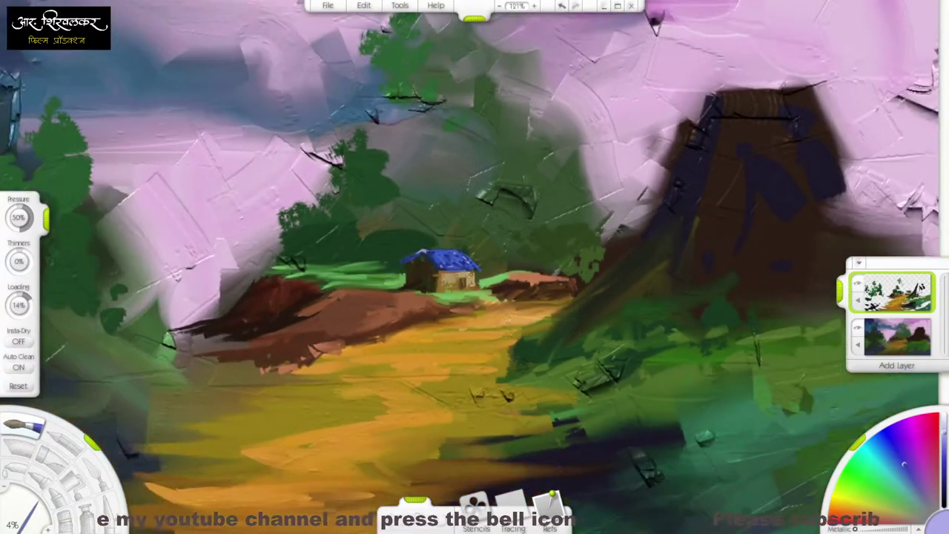
scroll(477, 274, "up", 1)
scroll(478, 276, "up", 4)
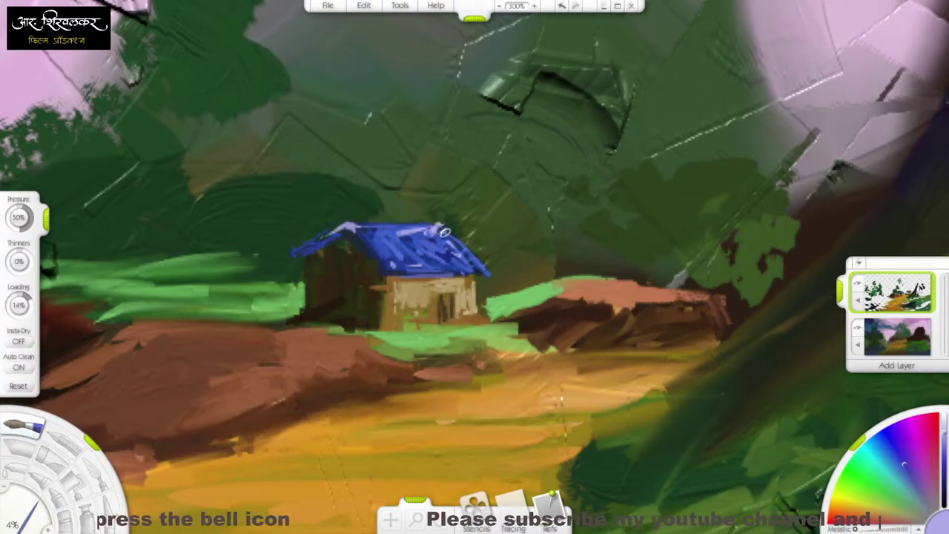
scroll(456, 272, "up", 3)
scroll(456, 271, "down", 8)
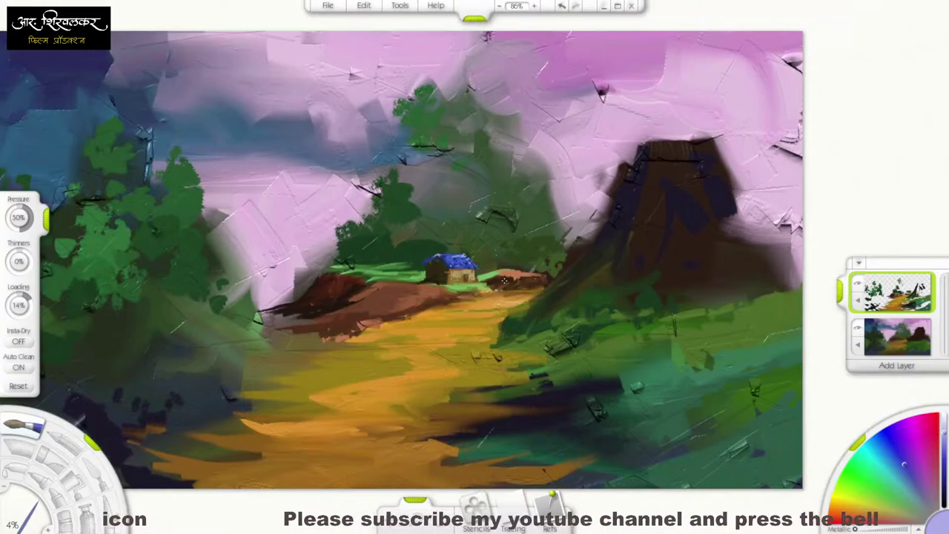
scroll(482, 265, "up", 4)
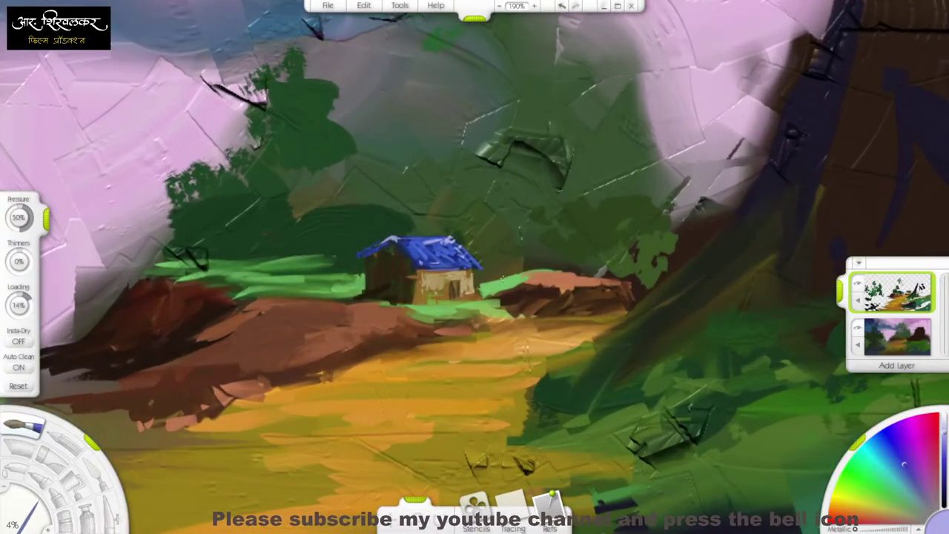
scroll(502, 277, "down", 1)
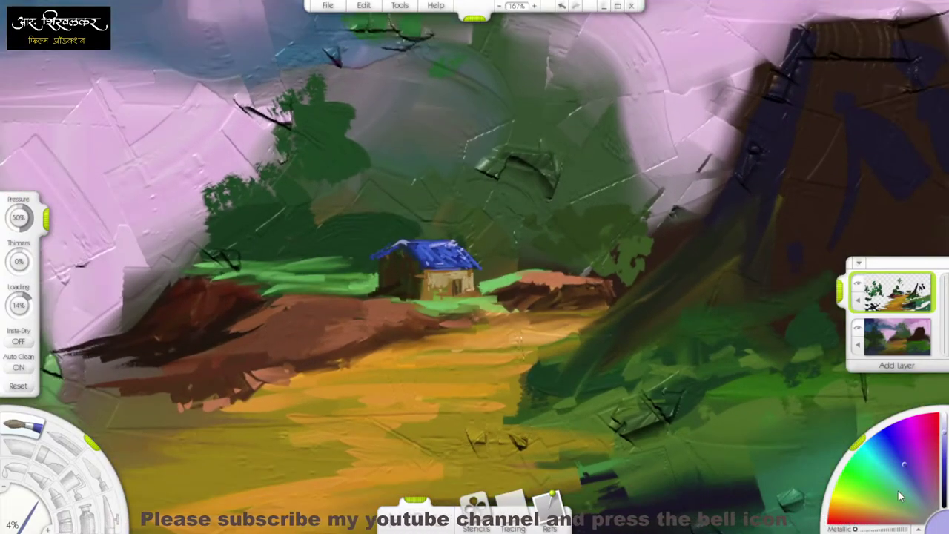
Dab teal-green leaf clusters onto the tree left of the hut with a much larger paint brush
left_click(944, 473)
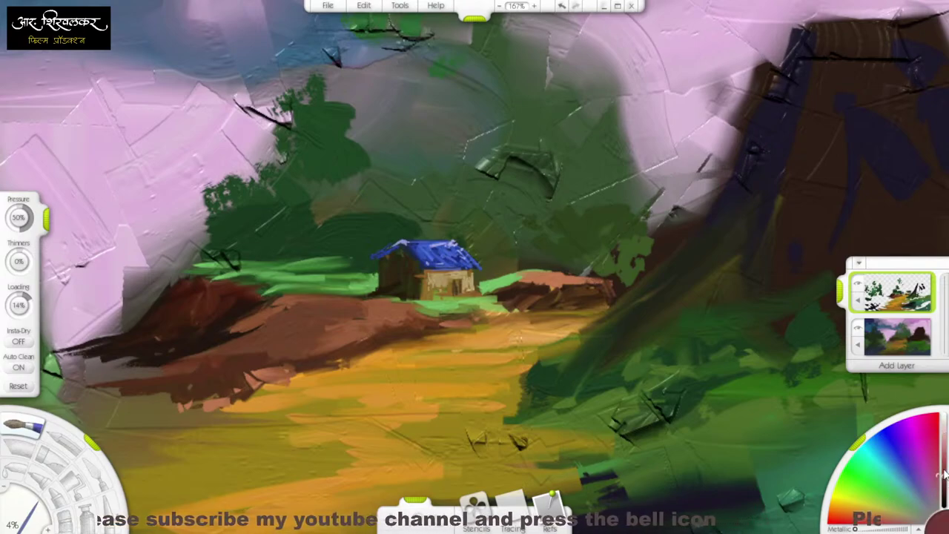
left_click(898, 495)
left_click_drag(946, 480, 945, 466)
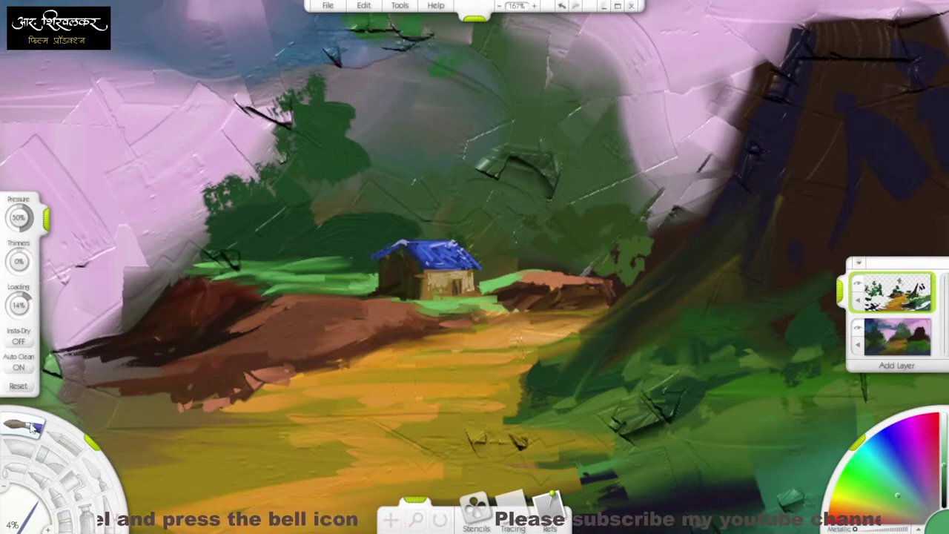
key("bracketright")
key("bracketright")
key("bracketright")
key("bracketright")
key("bracketright")
key("bracketright")
key("bracketright")
key("bracketright")
key("bracketright")
key("bracketright")
key("bracketright")
key("bracketright")
key("bracketright")
key("bracketright")
key("bracketright")
key("bracketright")
key("bracketright")
key("bracketright")
key("bracketright")
key("bracketright")
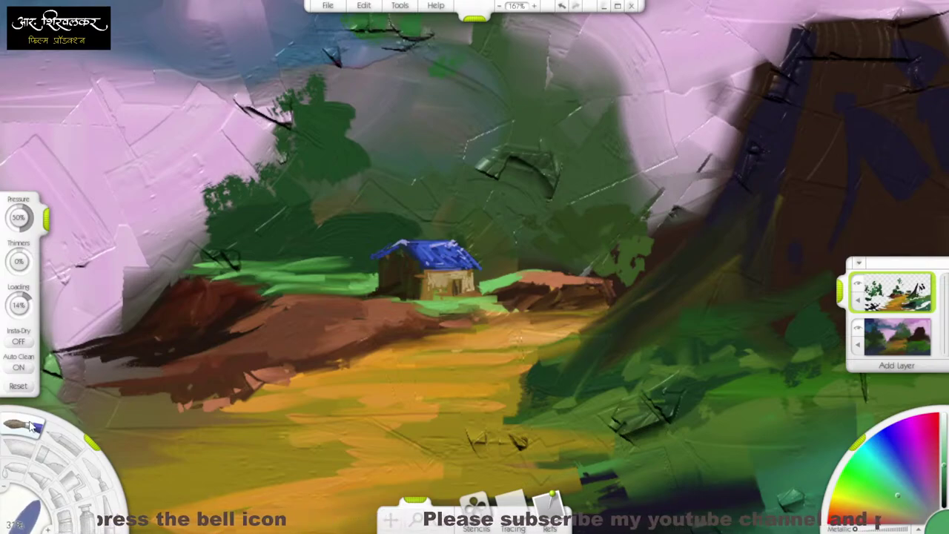
key("bracketright")
key("bracketright")
key("bracketright")
key("bracketright")
key("bracketright")
key("bracketright")
key("bracketright")
key("bracketright")
key("bracketright")
key("bracketright")
key("bracketright")
key("bracketright")
key("bracketright")
key("bracketright")
key("bracketright")
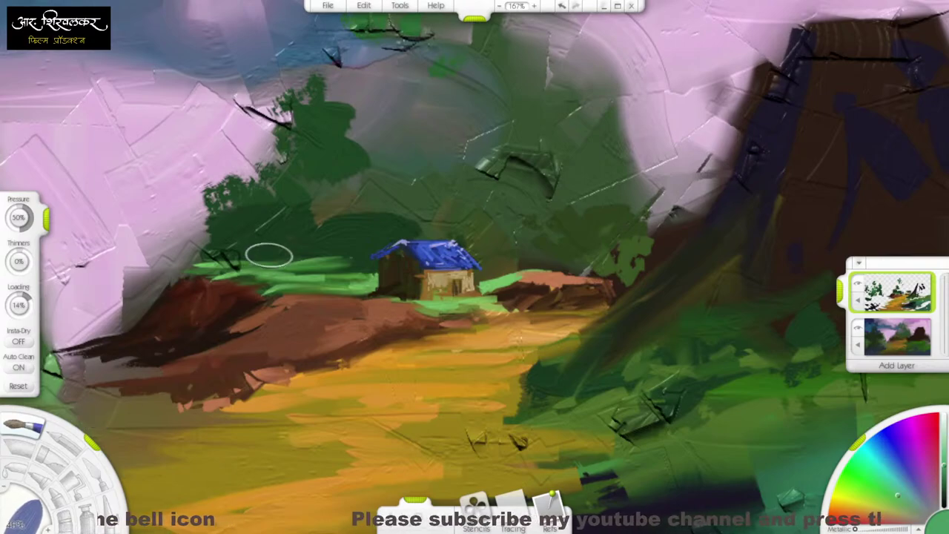
left_click_drag(294, 199, 260, 177)
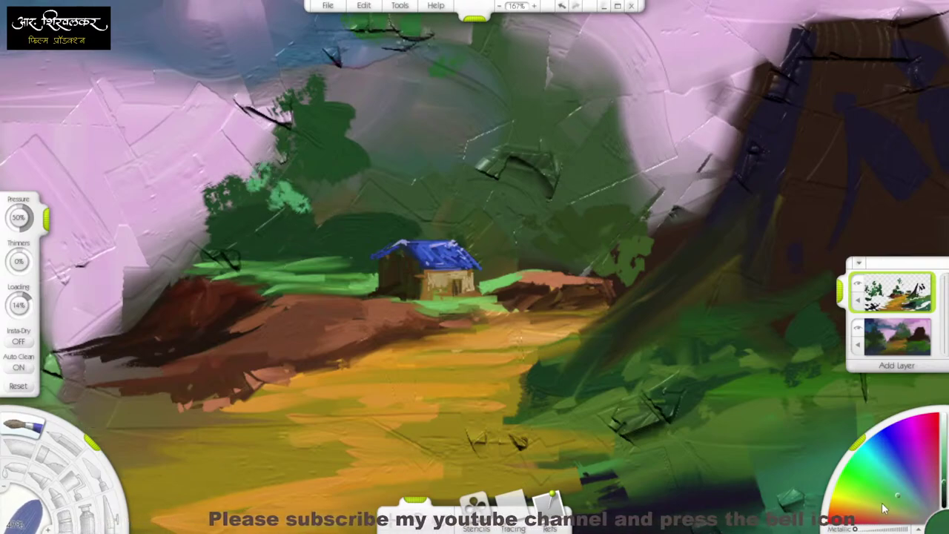
Dab olive and lighter yellow-green foliage over the trees on both sides of the hut
mouse_move(303, 214)
left_mouse_down()
mouse_move(275, 217)
mouse_move(292, 211)
mouse_move(280, 159)
mouse_move(292, 199)
mouse_move(301, 182)
mouse_move(321, 216)
mouse_move(331, 190)
left_mouse_up()
mouse_move(334, 240)
left_mouse_down()
mouse_move(281, 235)
mouse_move(336, 248)
mouse_move(352, 183)
mouse_move(324, 127)
mouse_move(347, 162)
mouse_move(346, 216)
mouse_move(438, 190)
mouse_move(433, 172)
mouse_move(523, 225)
mouse_move(551, 178)
mouse_move(528, 148)
mouse_move(514, 210)
mouse_move(500, 161)
mouse_move(460, 157)
mouse_move(516, 173)
mouse_move(537, 117)
mouse_move(548, 201)
mouse_move(561, 154)
mouse_move(527, 65)
left_mouse_up()
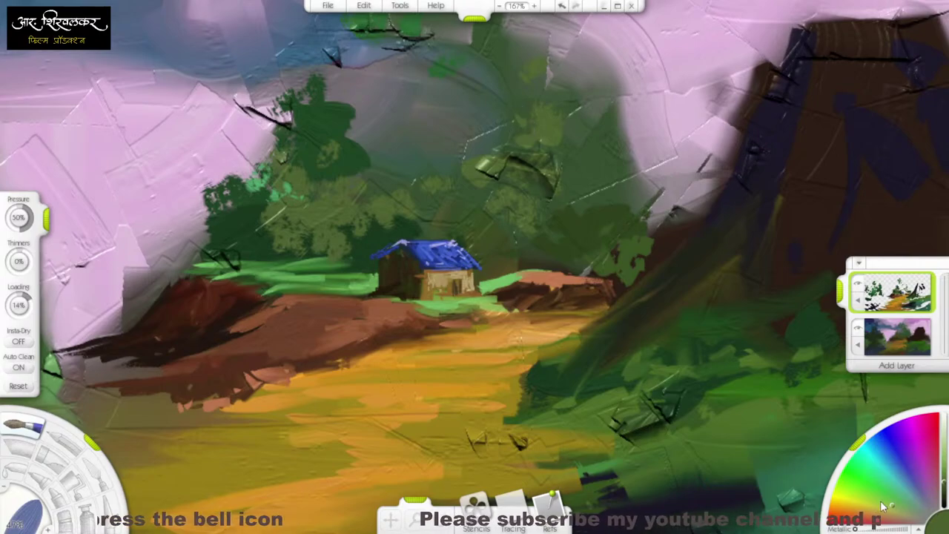
left_click(946, 455)
mouse_move(556, 126)
left_mouse_down()
mouse_move(541, 168)
mouse_move(541, 129)
mouse_move(518, 119)
mouse_move(539, 166)
mouse_move(534, 147)
mouse_move(554, 164)
mouse_move(545, 170)
mouse_move(557, 195)
mouse_move(546, 210)
mouse_move(545, 195)
mouse_move(523, 193)
left_mouse_up()
mouse_move(349, 183)
left_mouse_down()
mouse_move(311, 153)
mouse_move(321, 167)
mouse_move(294, 151)
mouse_move(310, 143)
mouse_move(309, 109)
mouse_move(341, 191)
mouse_move(321, 150)
mouse_move(357, 189)
mouse_move(344, 199)
mouse_move(358, 193)
mouse_move(327, 197)
mouse_move(361, 209)
mouse_move(332, 252)
left_mouse_up()
Dab bright mint-green leaf accents onto the trees on both sides of the hut with the 19% paint brush
key("bracketleft")
key("bracketleft")
key("bracketleft")
key("bracketleft")
key("bracketleft")
key("bracketleft")
key("bracketleft")
key("bracketleft")
key("bracketleft")
key("bracketleft")
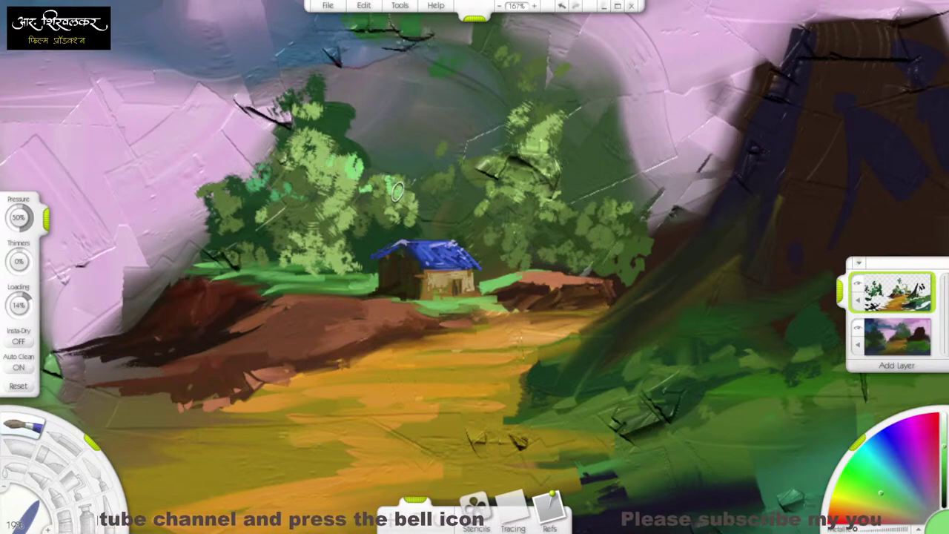
left_click_drag(398, 194, 400, 170)
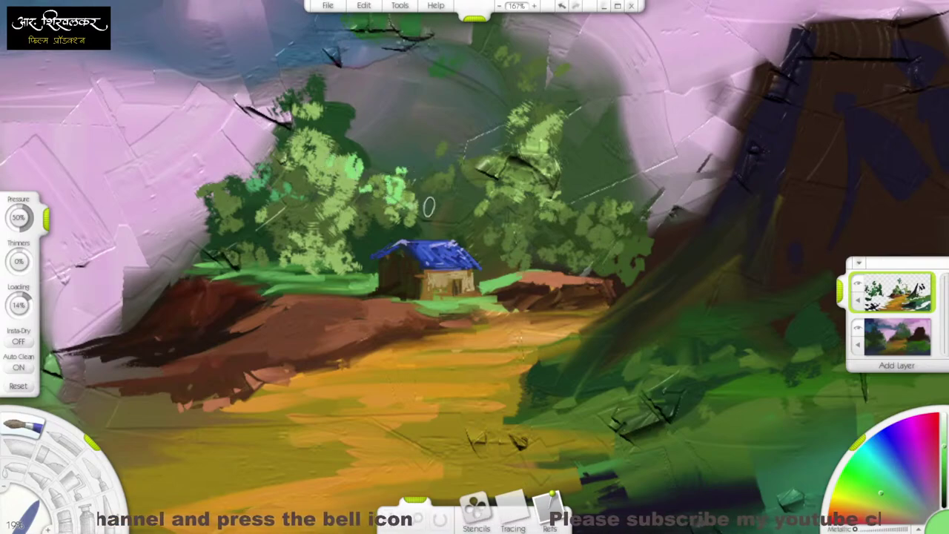
left_click_drag(508, 150, 505, 143)
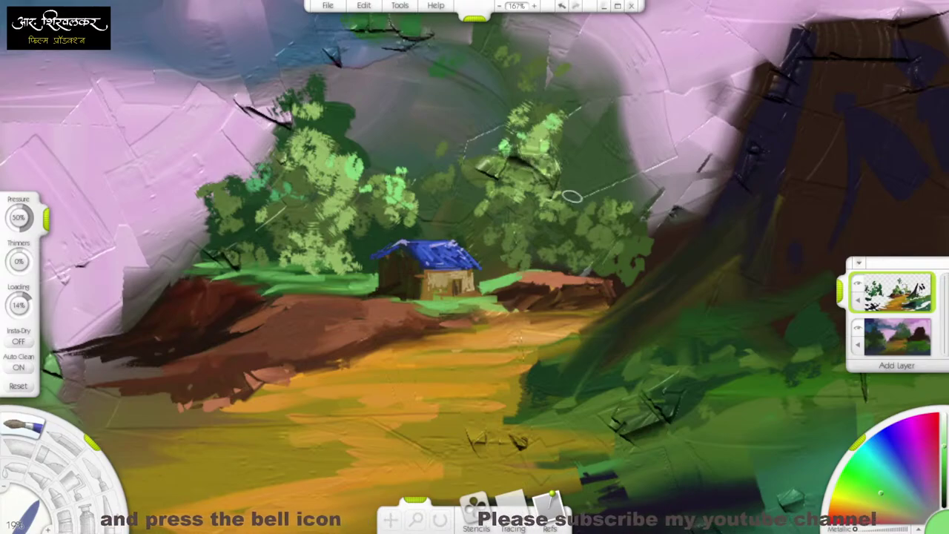
Paint a bright light green bush behind the left slope of the blue roof with the 19% paint brush
scroll(536, 190, "down", 3)
scroll(507, 232, "down", 5)
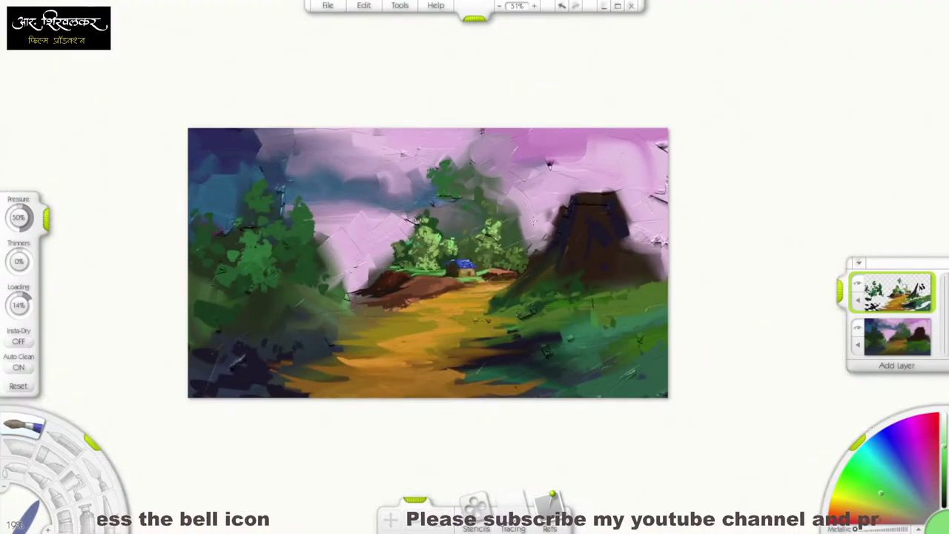
scroll(519, 226, "up", 4)
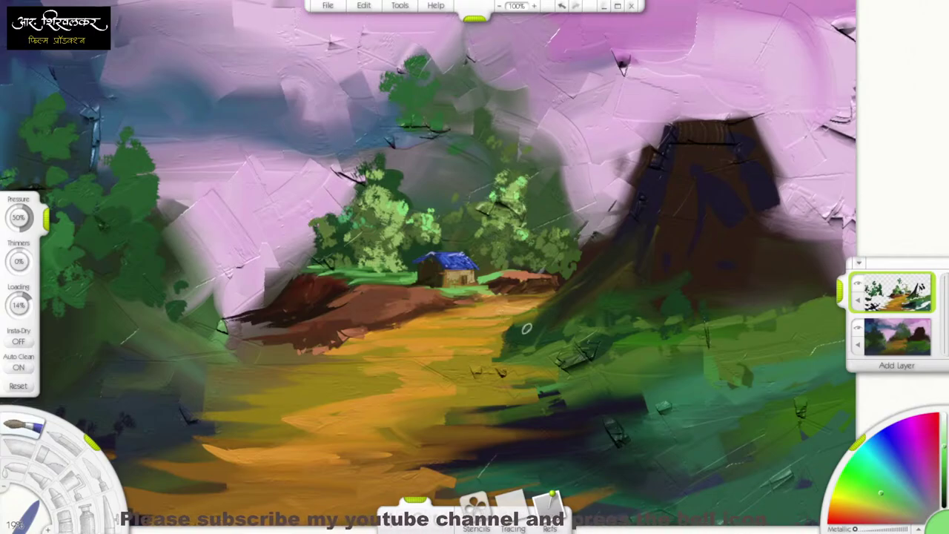
scroll(447, 281, "up", 5)
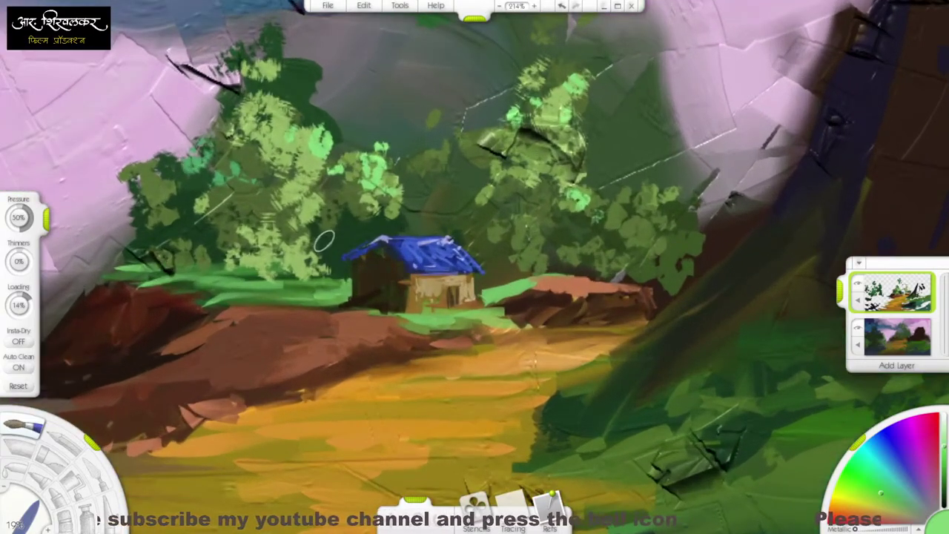
left_click(341, 207)
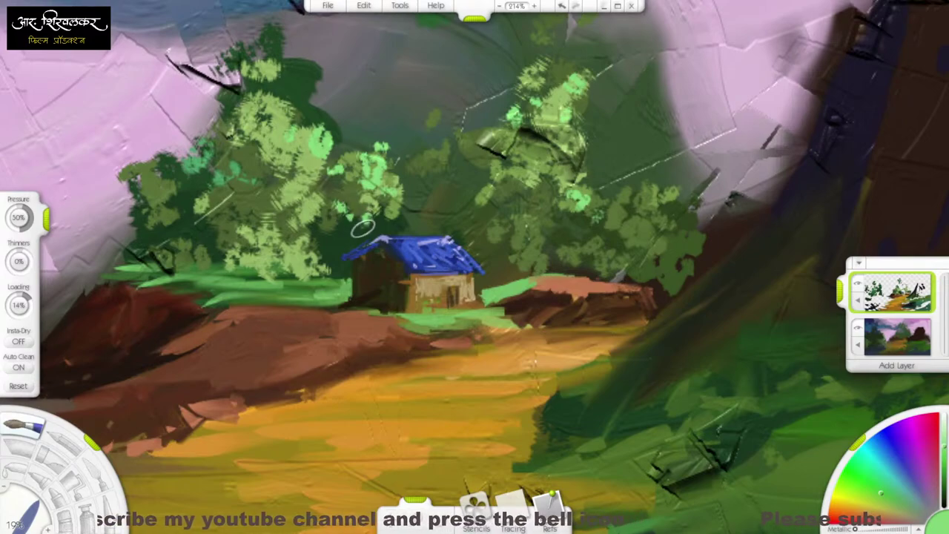
left_click(357, 232)
left_click(364, 219)
mouse_move(365, 218)
left_mouse_down()
mouse_move(340, 244)
mouse_move(376, 207)
mouse_move(326, 260)
mouse_move(327, 244)
mouse_move(326, 264)
mouse_move(328, 256)
mouse_move(314, 258)
mouse_move(341, 238)
mouse_move(327, 248)
mouse_move(310, 238)
mouse_move(339, 264)
left_mouse_up()
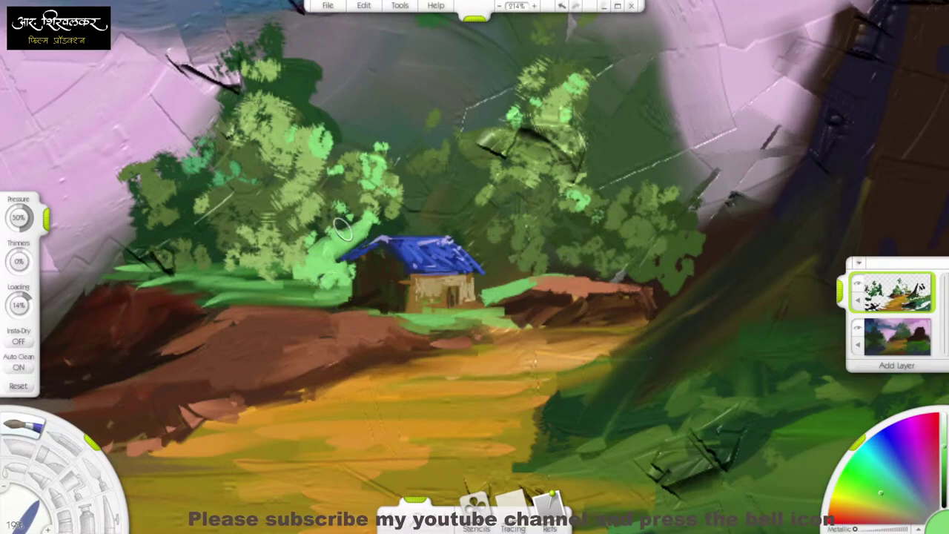
left_click_drag(362, 222, 399, 223)
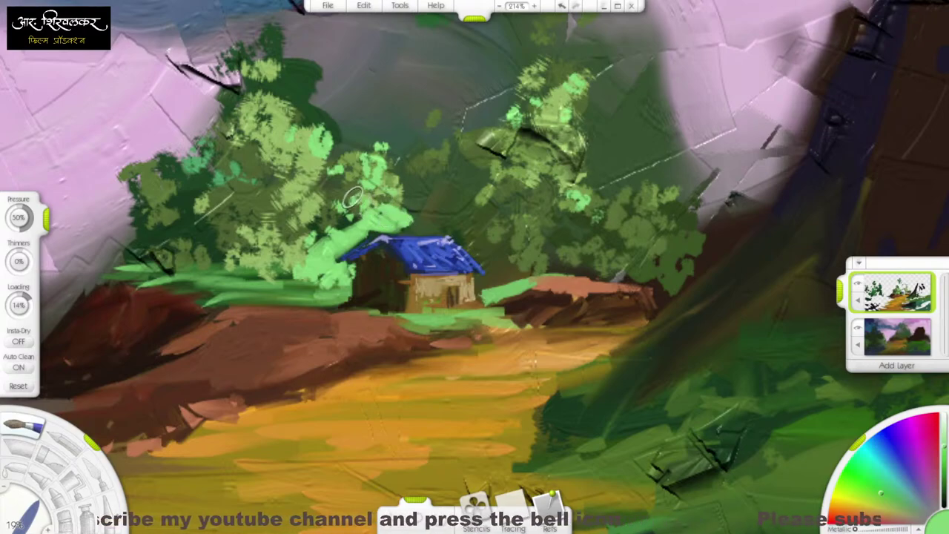
Smear the light green bush behind the roof's gable with the 5% palette knife
left_click(98, 471)
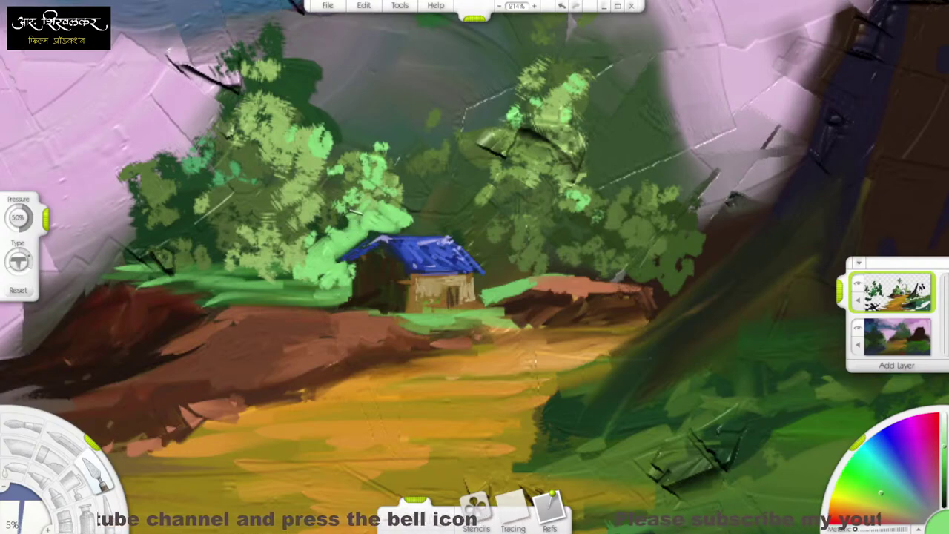
left_click_drag(359, 213, 327, 226)
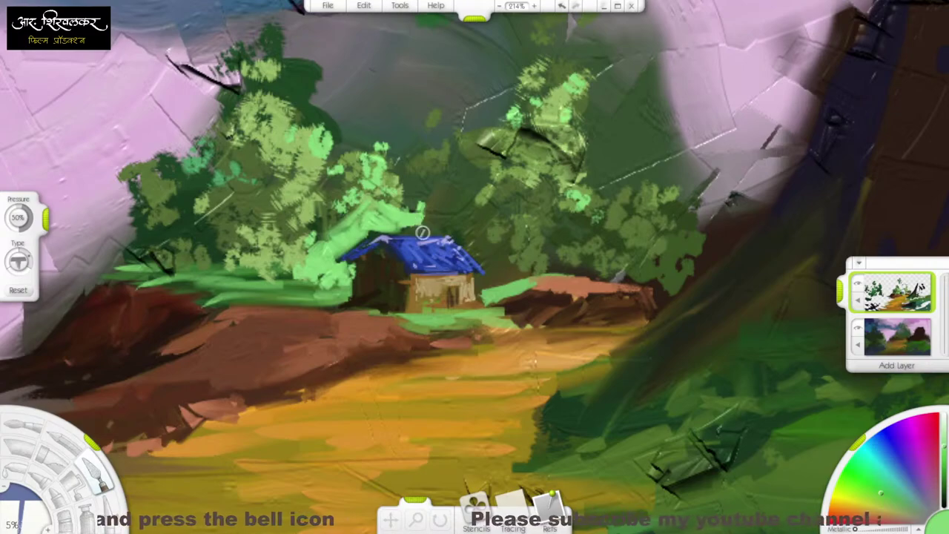
Try smearing the light green bush along the blue roof's ridge with the palette knife, and undo it
mouse_move(422, 232)
left_mouse_down()
mouse_move(377, 224)
mouse_move(436, 225)
mouse_move(367, 226)
mouse_move(486, 229)
mouse_move(409, 220)
left_mouse_up()
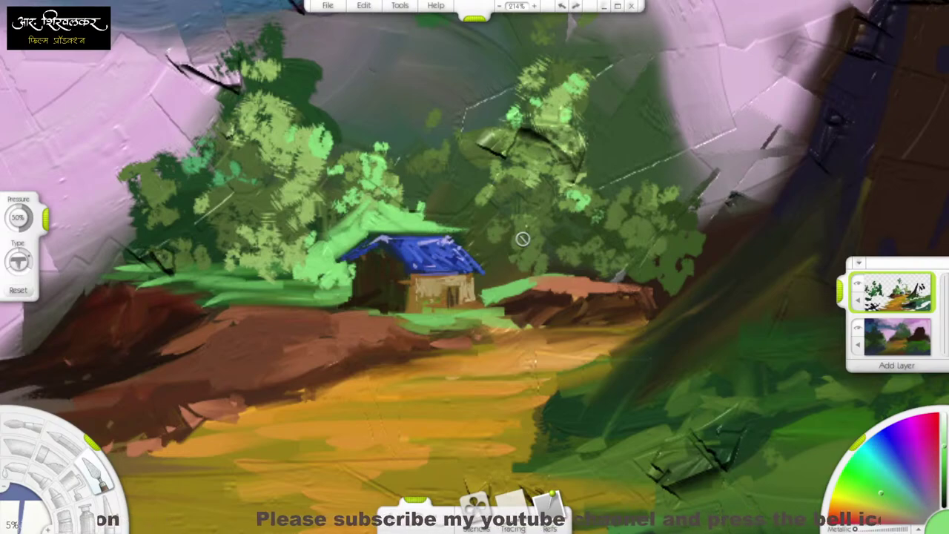
key("ctrl+z")
key("ctrl+z")
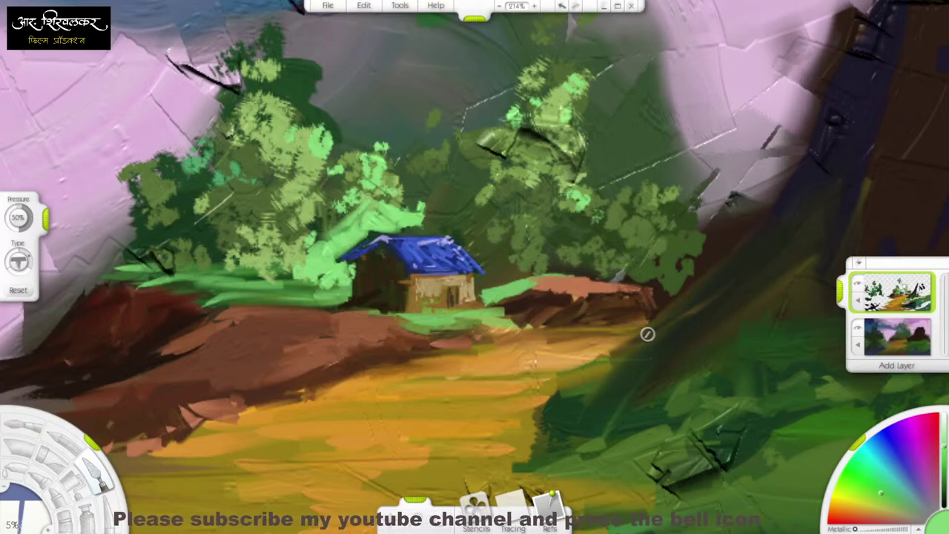
Paint a dark green shadow along the right edge of the hut's front wall with the 5% paint brush
scroll(647, 334, "down", 5)
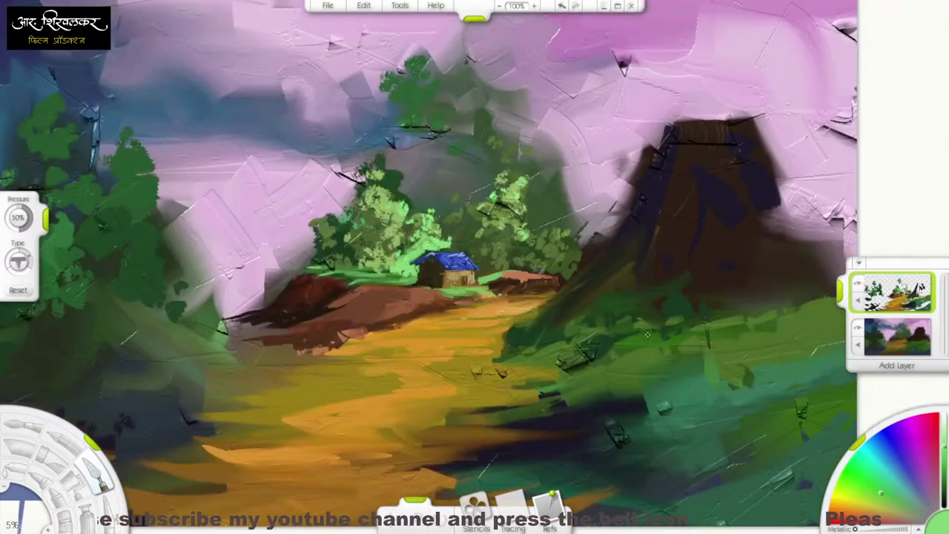
scroll(647, 334, "up", 3)
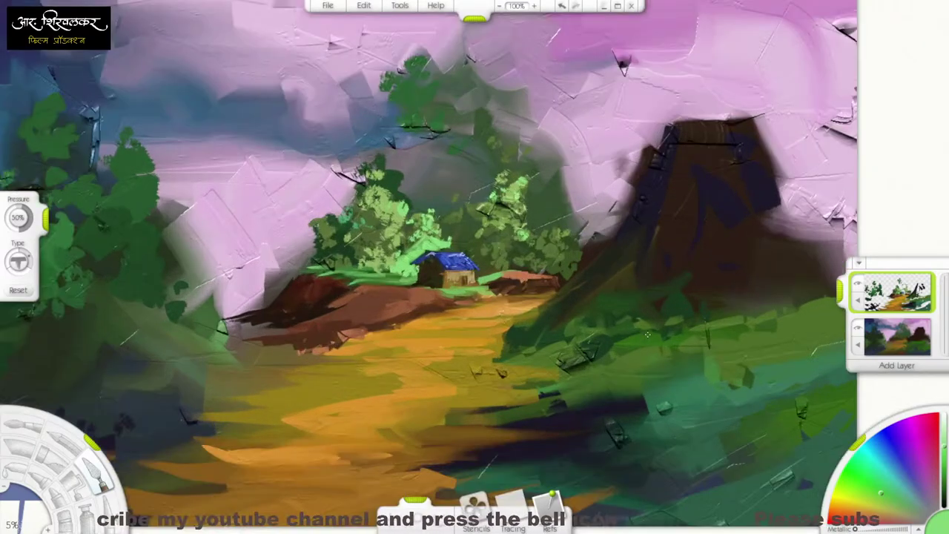
scroll(647, 335, "up", 4)
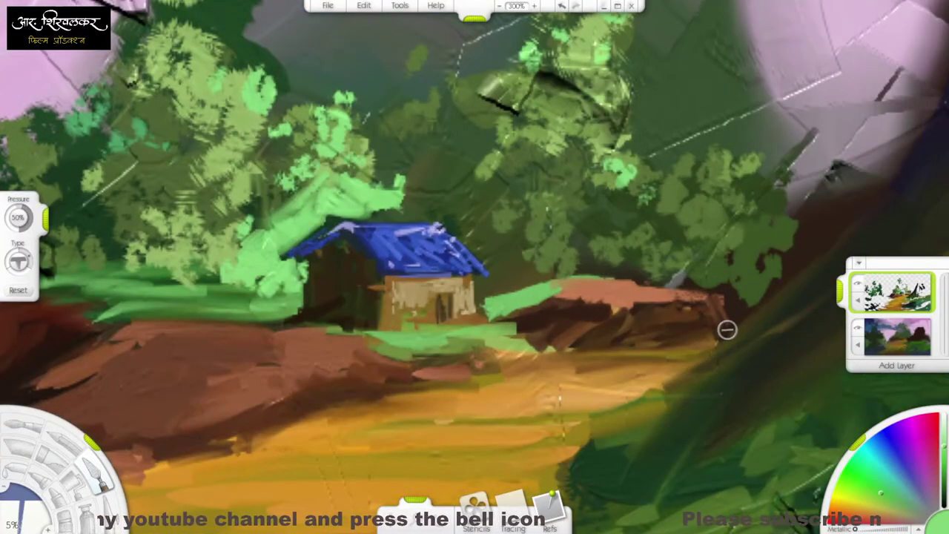
scroll(692, 292, "down", 2)
scroll(940, 514, "up", 1)
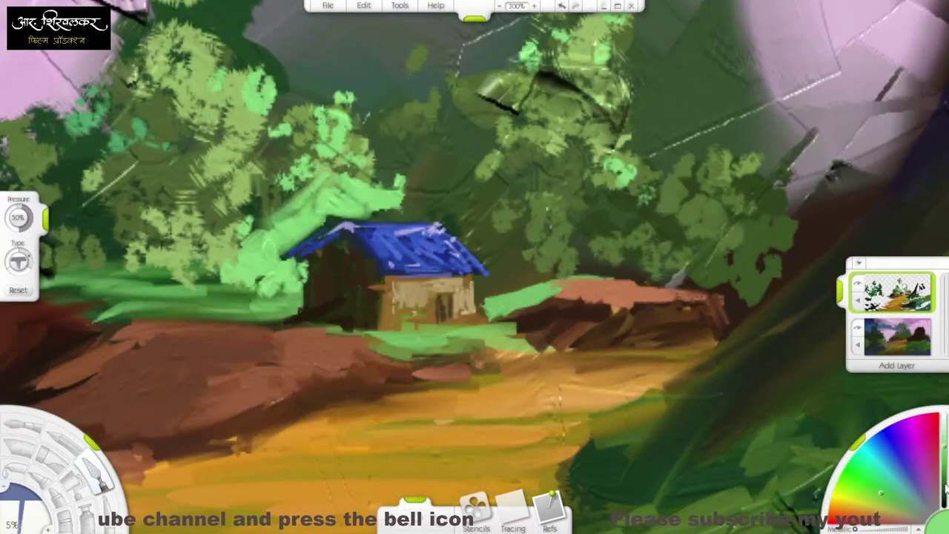
left_click_drag(944, 485, 945, 497)
key("ctrl+plus")
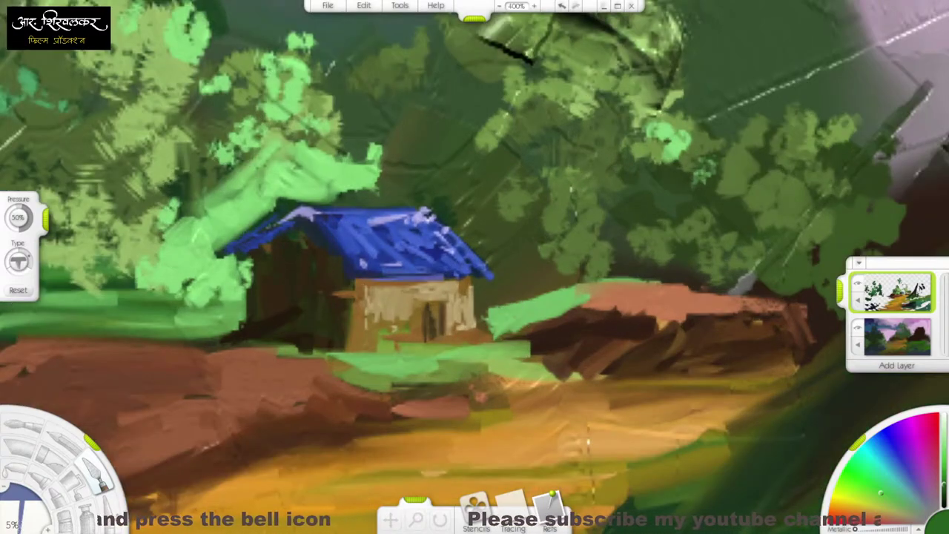
left_click(23, 424)
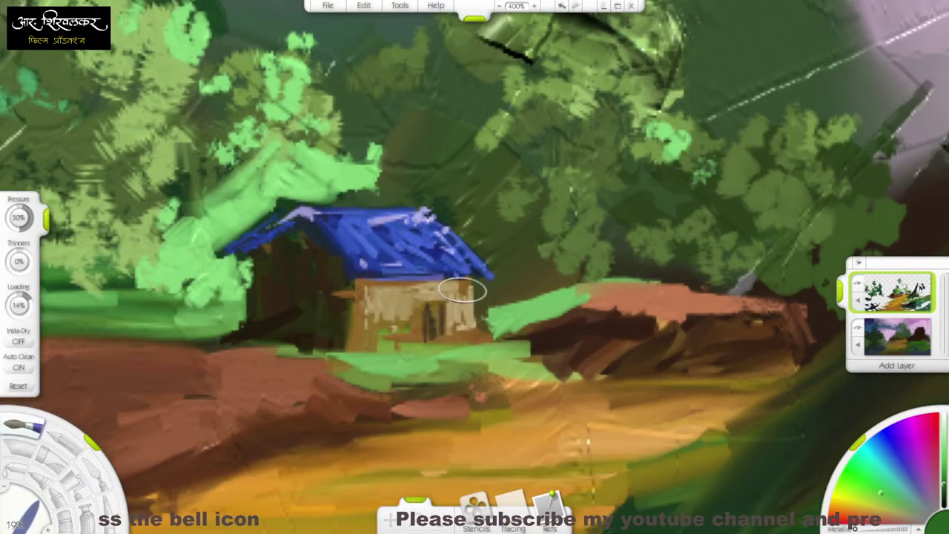
key("bracketleft")
key("bracketleft")
key("bracketleft")
key("bracketleft")
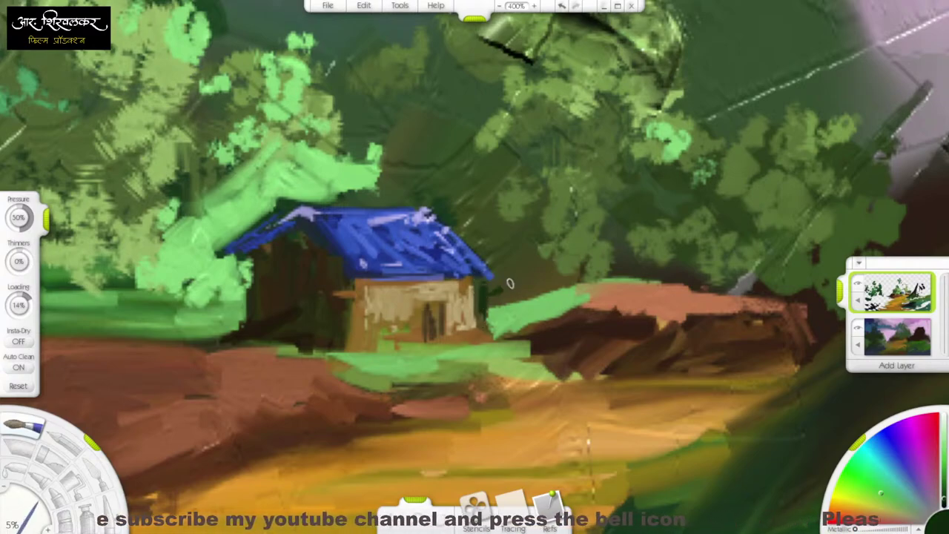
Paint a dark green bush in the gap between the hut's front wall and the grass mound, enlarging the paint brush from 5% to 17%
left_click_drag(491, 318, 511, 300)
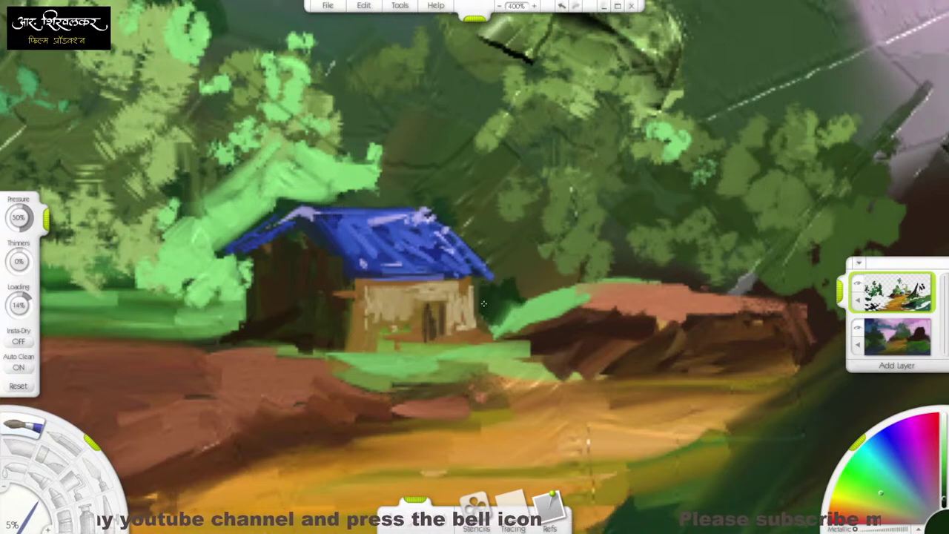
left_click_drag(517, 283, 533, 278)
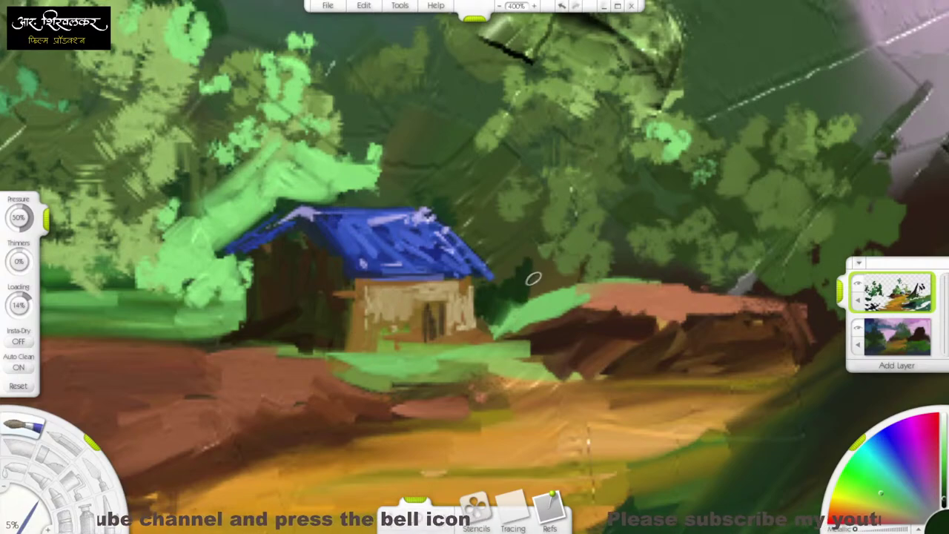
key("bracketright")
key("bracketright")
key("bracketright")
key("bracketright")
key("bracketright")
key("bracketright")
key("bracketright")
key("bracketright")
key("bracketright")
key("bracketright")
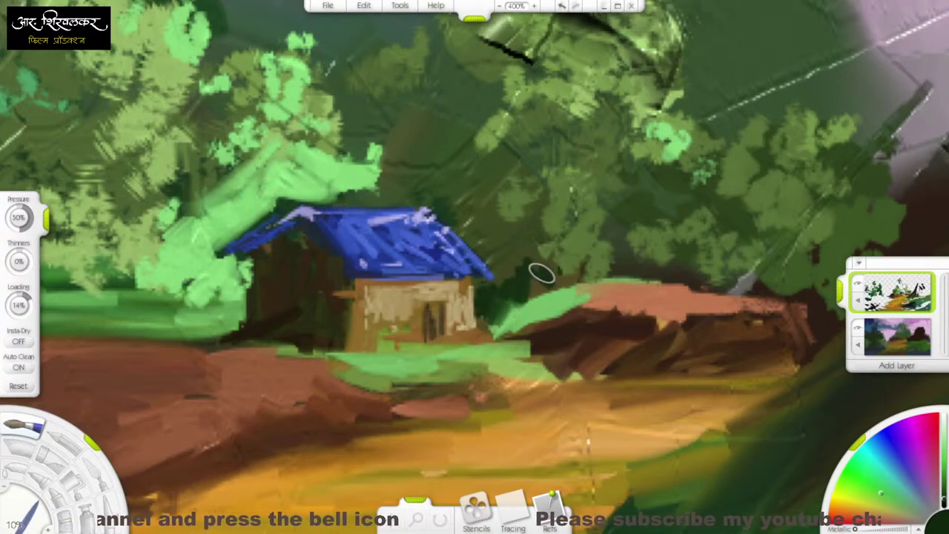
left_click(556, 256)
left_click(521, 257)
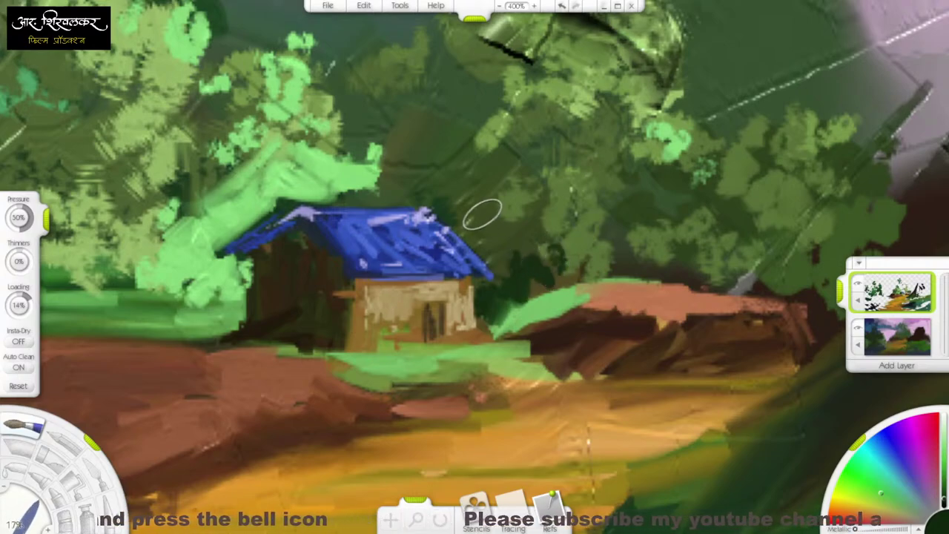
Paint dark green foliage behind the blue roof with the 17% paint brush and dab medium green leaves over it
mouse_move(460, 197)
left_mouse_down()
mouse_move(522, 266)
mouse_move(466, 203)
left_mouse_up()
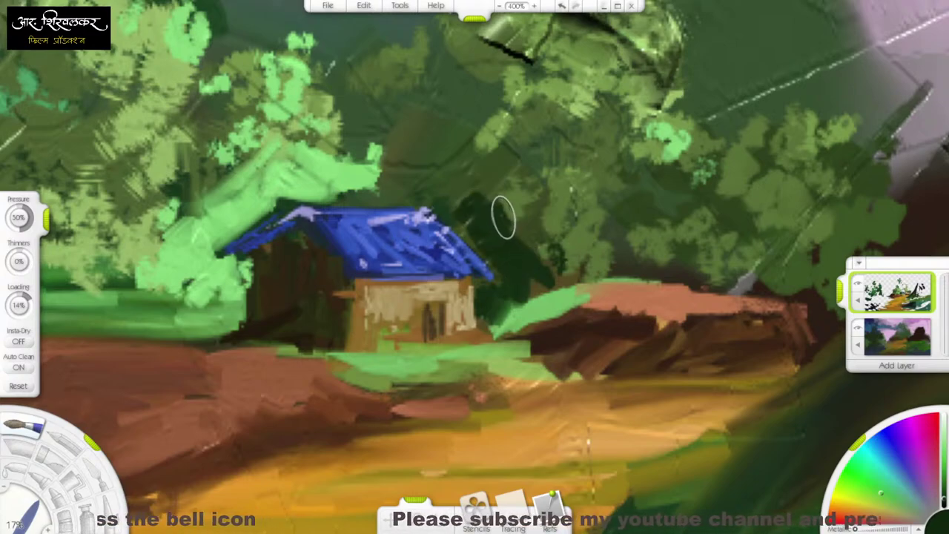
left_click(534, 243)
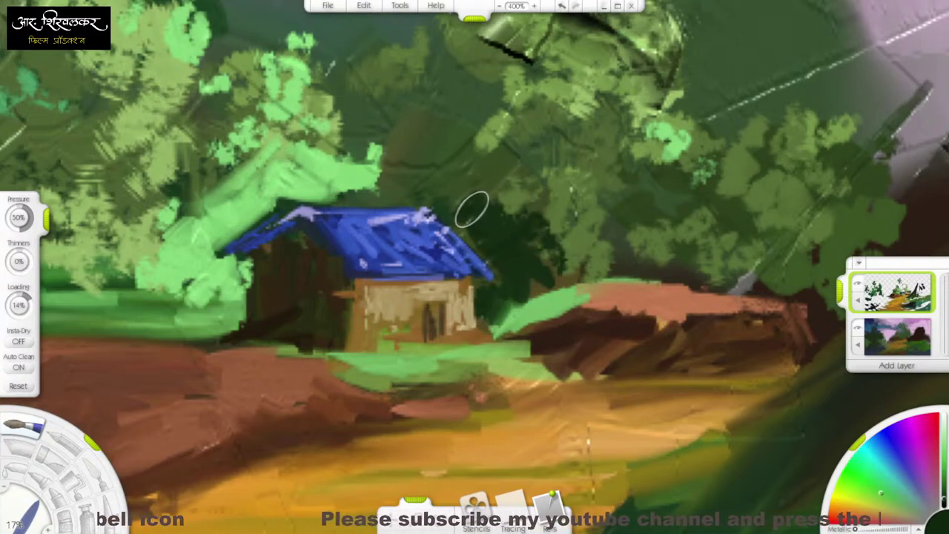
left_click(466, 204)
left_click(446, 194)
left_click(432, 190)
left_click(364, 163)
mouse_move(376, 171)
left_mouse_down()
mouse_move(347, 181)
mouse_move(356, 152)
mouse_move(396, 178)
mouse_move(369, 180)
mouse_move(422, 189)
mouse_move(433, 128)
mouse_move(447, 172)
mouse_move(428, 176)
mouse_move(447, 165)
mouse_move(456, 175)
mouse_move(446, 187)
mouse_move(471, 189)
mouse_move(473, 175)
mouse_move(495, 167)
mouse_move(518, 231)
mouse_move(506, 204)
mouse_move(478, 199)
mouse_move(531, 178)
mouse_move(548, 210)
mouse_move(562, 200)
mouse_move(583, 214)
mouse_move(593, 203)
mouse_move(541, 194)
mouse_move(541, 205)
mouse_move(565, 195)
left_mouse_up()
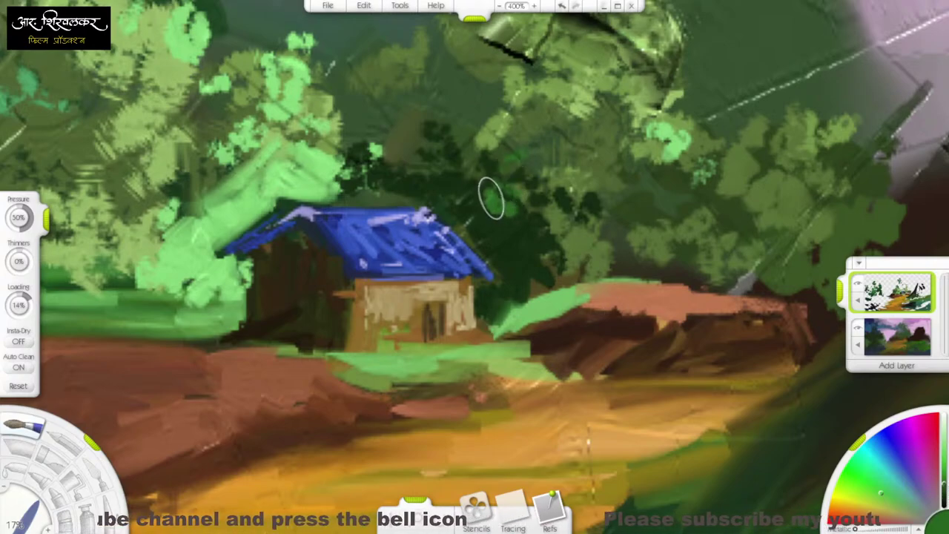
mouse_move(491, 199)
left_mouse_down()
mouse_move(526, 201)
mouse_move(538, 254)
mouse_move(560, 233)
mouse_move(607, 255)
mouse_move(631, 253)
left_mouse_up()
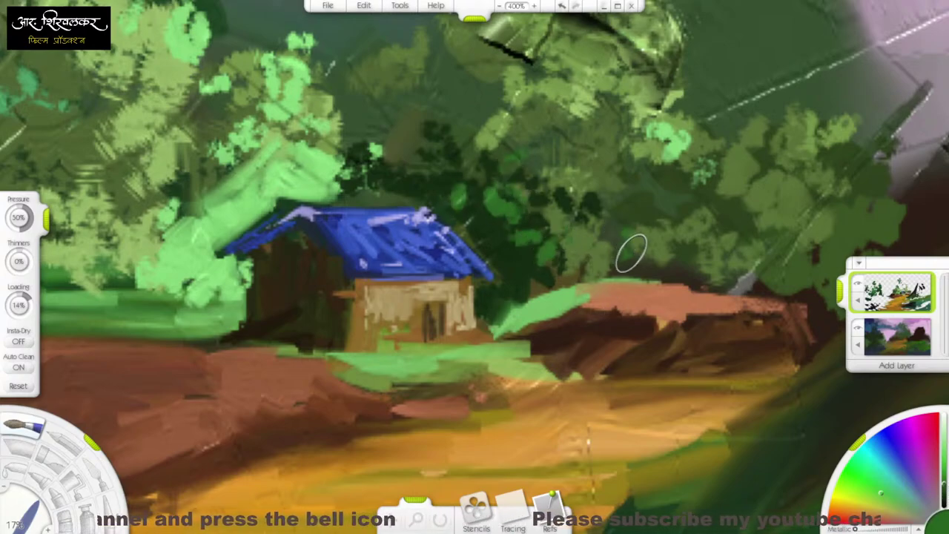
On the background layer, smear the pink sky into the dark haze behind the hut's trees with the palette knife, enlarged to 64%
scroll(726, 248, "down", 10)
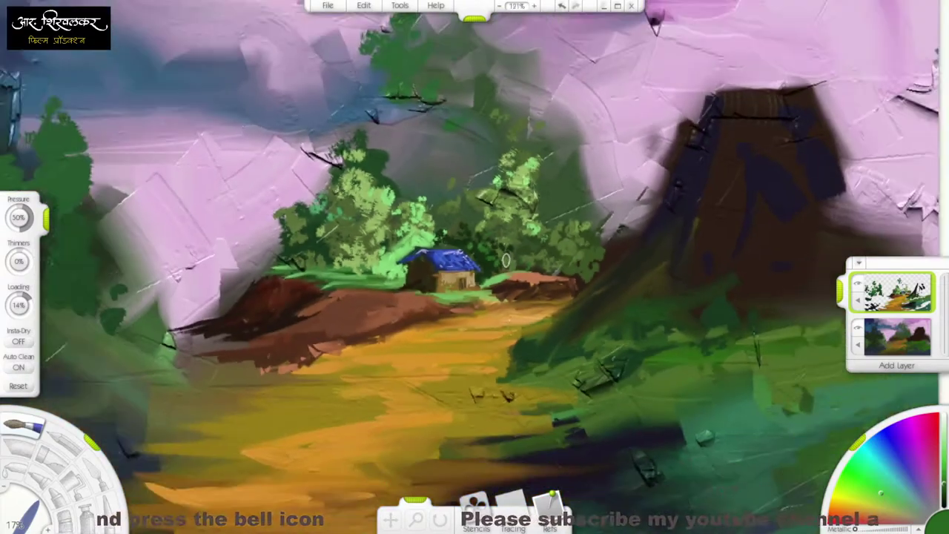
scroll(507, 260, "down", 7)
scroll(563, 256, "up", 7)
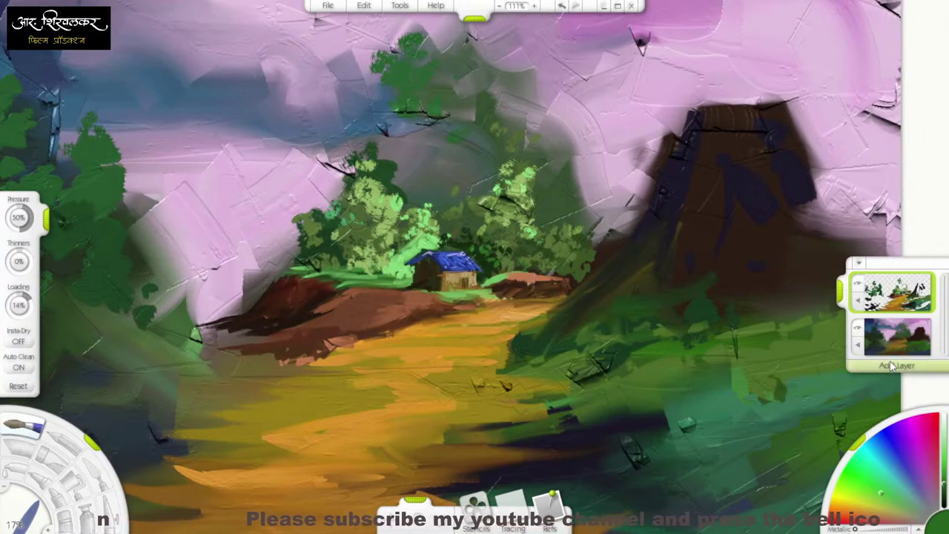
left_click(860, 355)
left_click(90, 455)
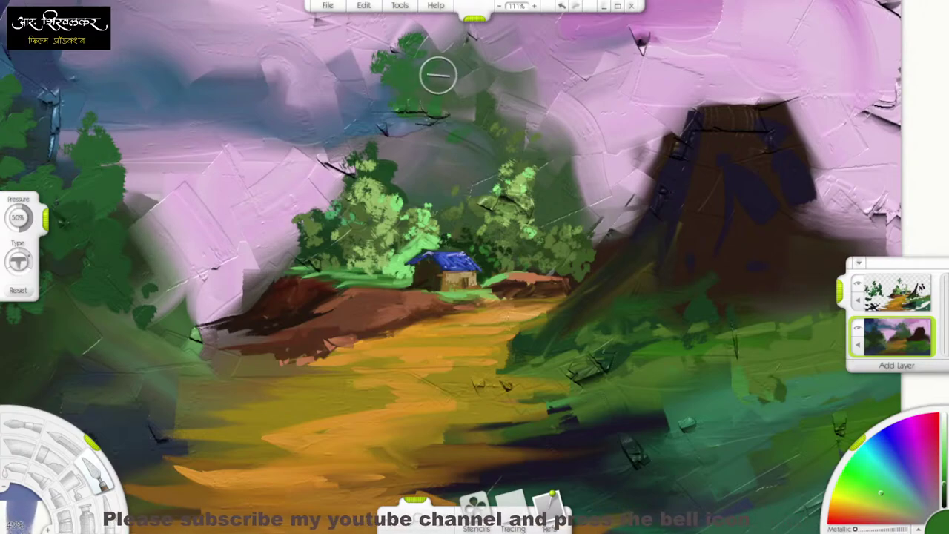
mouse_move(588, 78)
left_mouse_down()
mouse_move(426, 87)
mouse_move(416, 68)
mouse_move(431, 73)
left_mouse_up()
mouse_move(431, 113)
left_mouse_down()
mouse_move(519, 116)
mouse_move(512, 122)
left_mouse_up()
left_click_drag(560, 95, 499, 124)
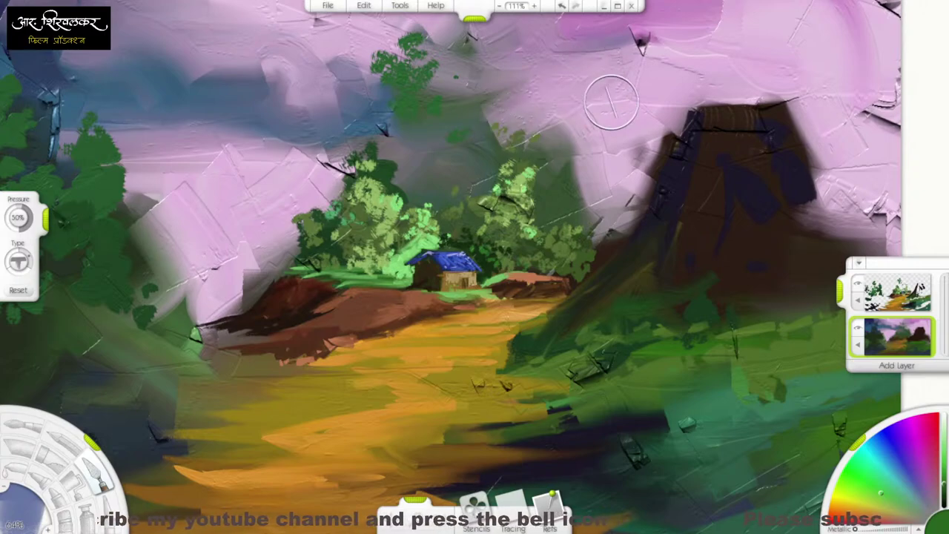
left_click_drag(580, 115, 513, 137)
mouse_move(587, 133)
left_mouse_down()
mouse_move(541, 185)
mouse_move(610, 152)
mouse_move(506, 160)
left_mouse_up()
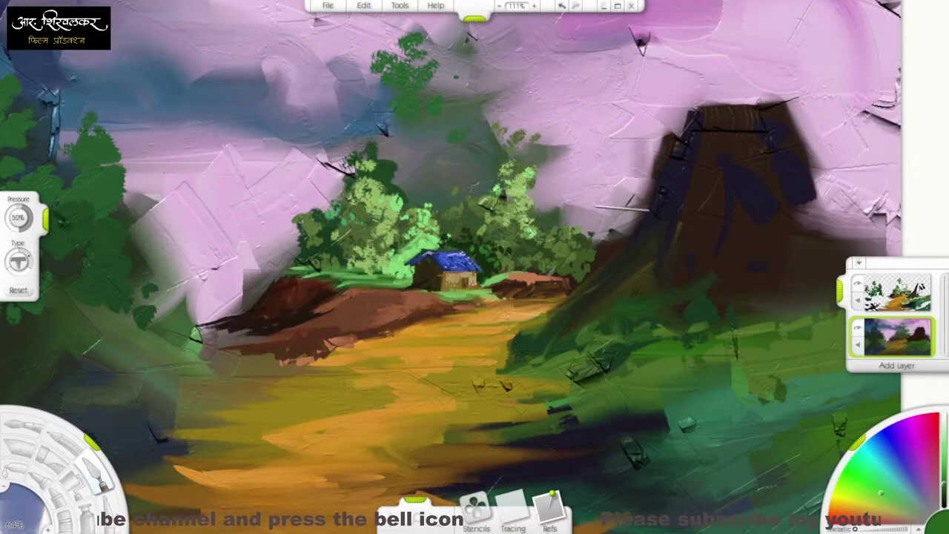